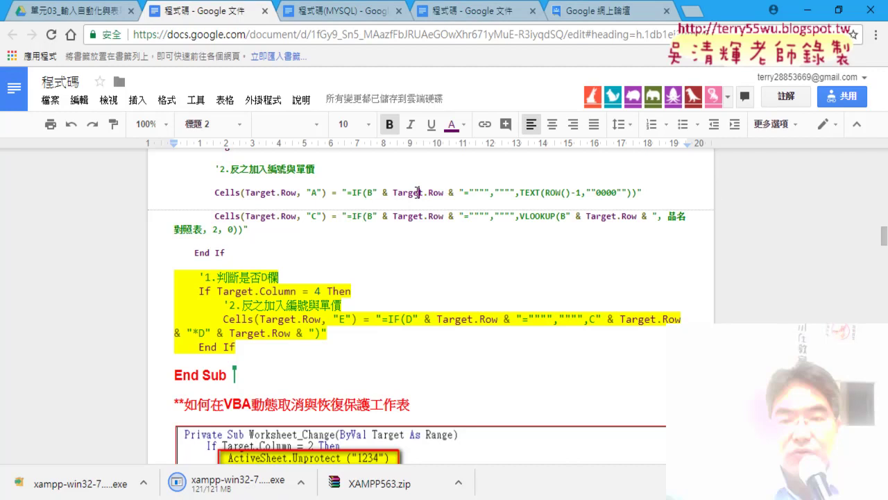
Highlight Target.Column and Target.Row in the reference code's column 2 block.
{"action": "scroll", "coordinate": [254, 224], "scroll_direction": "up", "scroll_amount": 1}
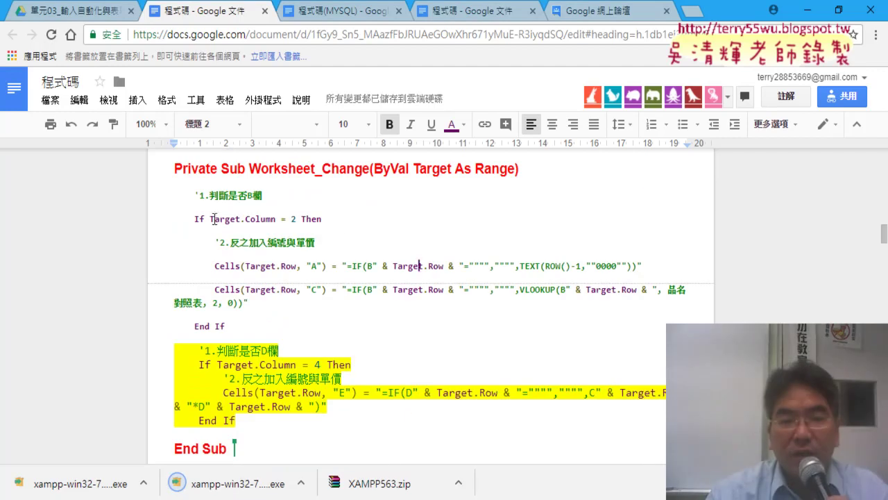
{"action": "left_click_drag", "start_coordinate": [209, 218], "coordinate": [276, 218]}
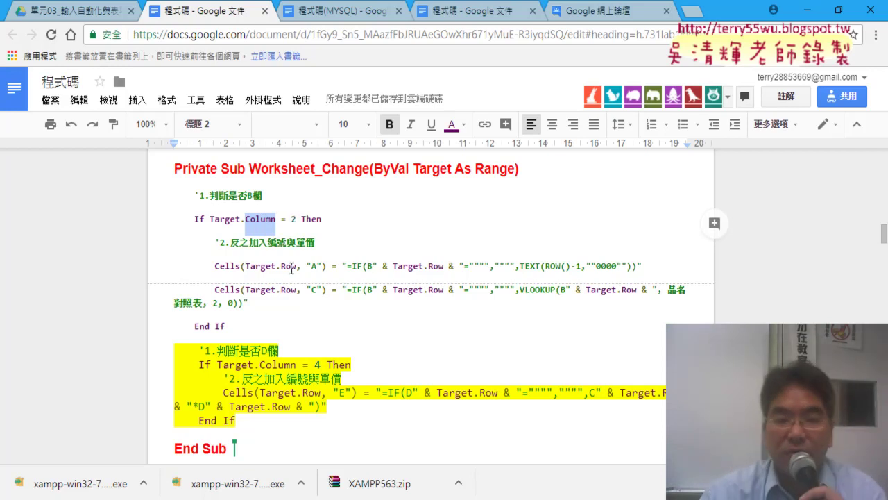
{"action": "left_click", "coordinate": [294, 266]}
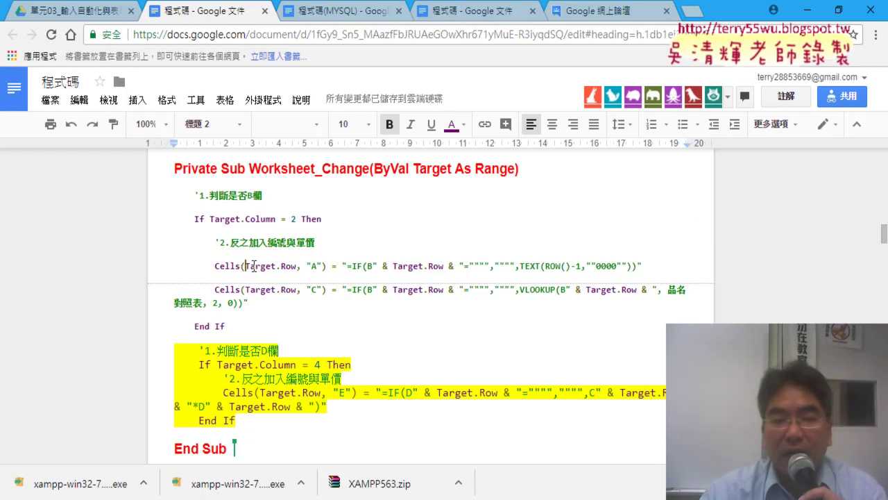
{"action": "left_click_drag", "start_coordinate": [254, 266], "coordinate": [295, 266]}
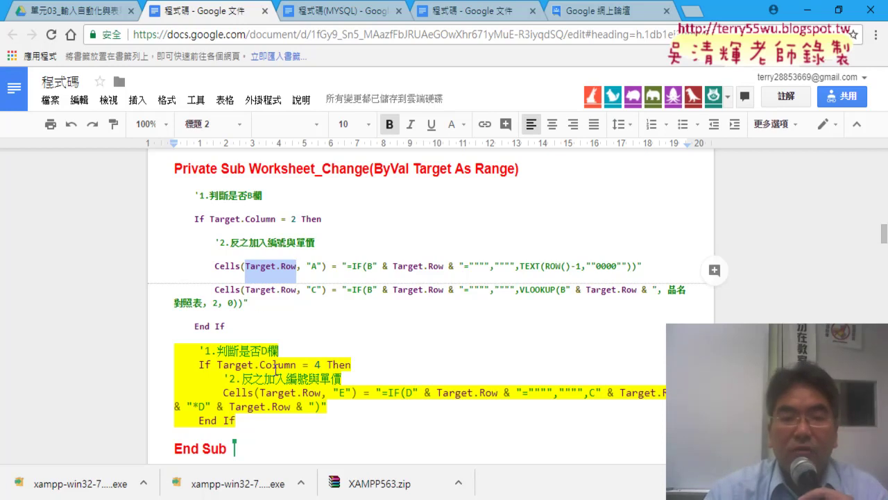
Go over the column D block's Target.Column = 4 check and its column E target.
{"action": "scroll", "coordinate": [281, 263], "scroll_direction": "down", "scroll_amount": 1}
{"action": "left_click", "coordinate": [235, 292]}
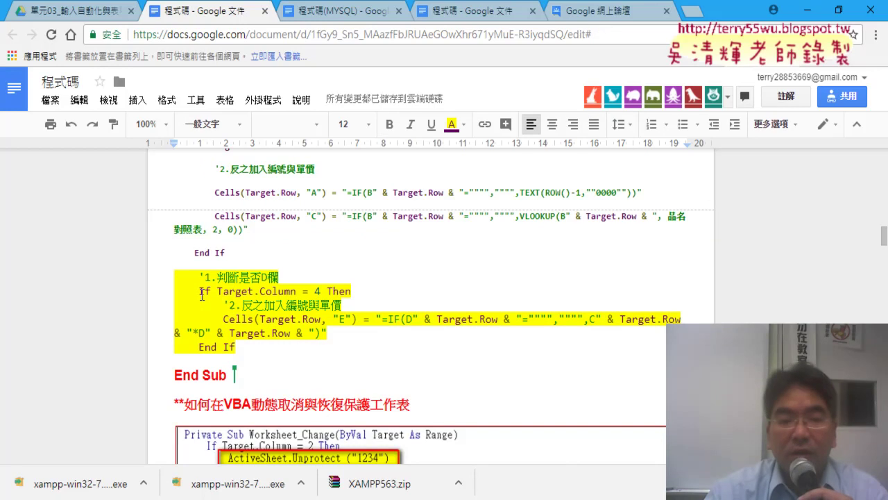
{"action": "left_click_drag", "start_coordinate": [216, 291], "coordinate": [297, 292]}
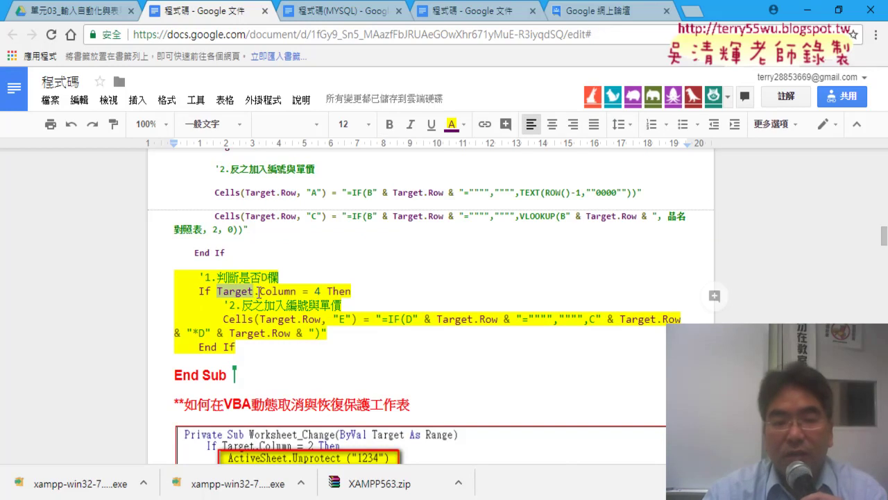
{"action": "double_click", "coordinate": [317, 291]}
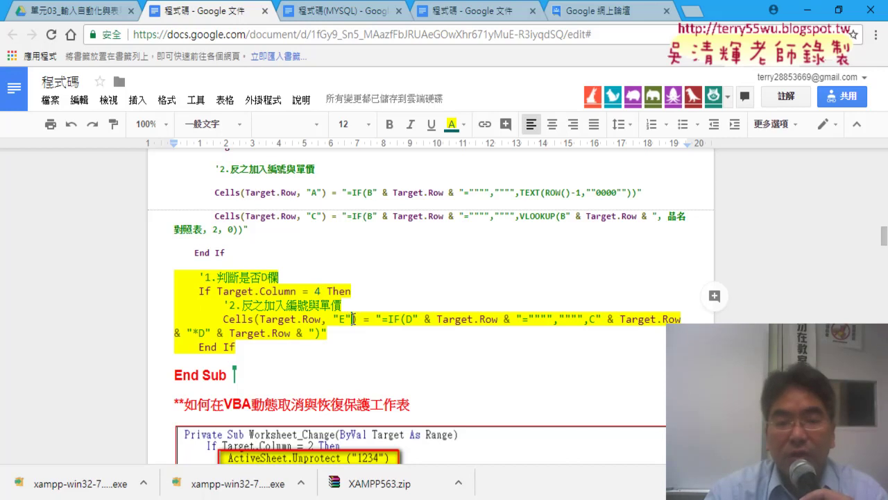
{"action": "left_click_drag", "start_coordinate": [353, 319], "coordinate": [334, 320]}
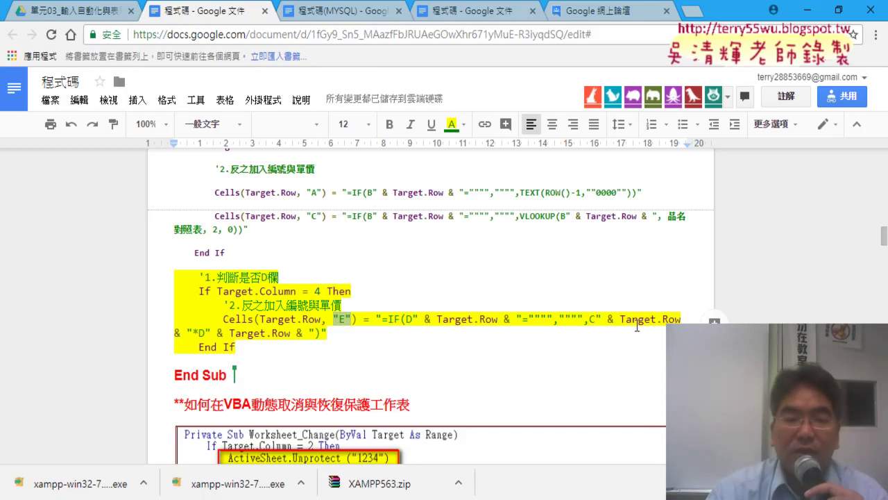
{"action": "left_click_drag", "start_coordinate": [240, 347], "coordinate": [169, 278]}
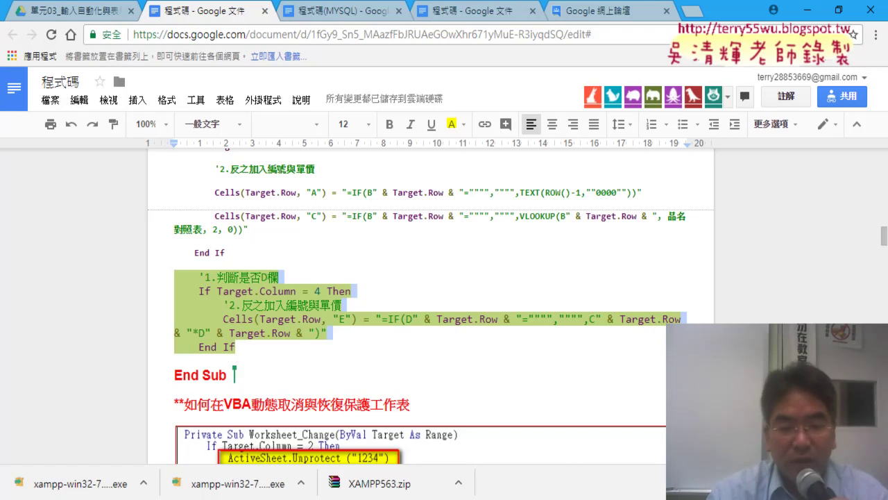
{"action": "left_click", "coordinate": [493, 458]}
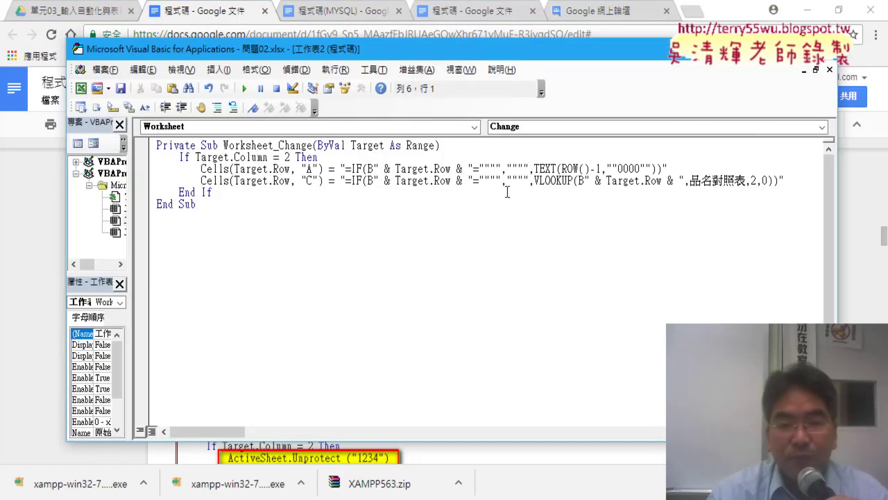
Duplicate the column 2 If…End If block directly below the original.
{"action": "left_click", "coordinate": [803, 181]}
{"action": "key", "text": "Return"}
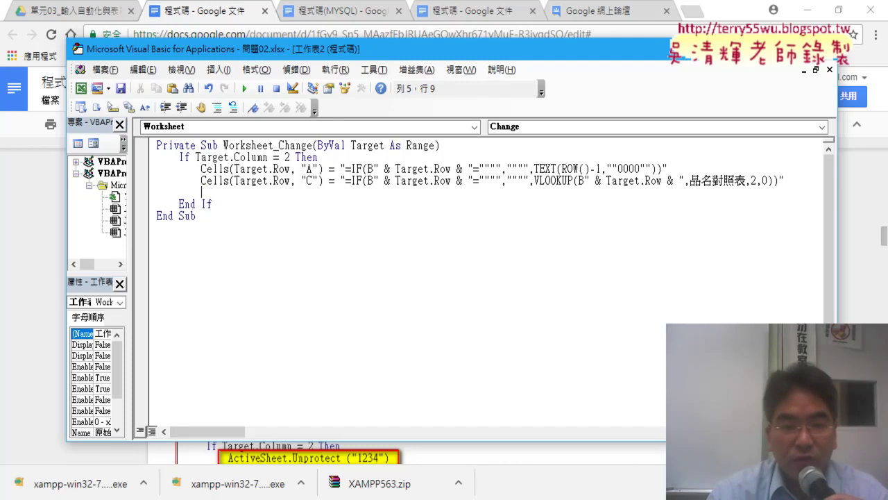
{"action": "key", "text": "Return"}
{"action": "key", "text": "ctrl+z"}
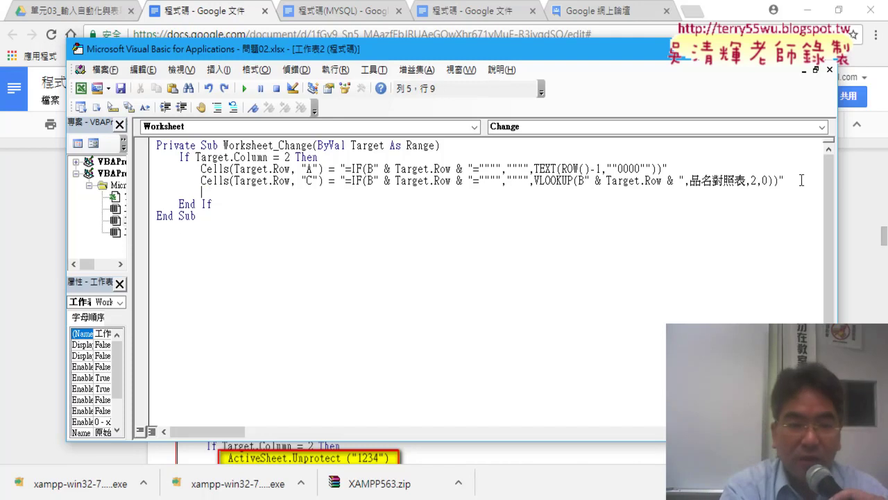
{"action": "key", "text": "ctrl+z"}
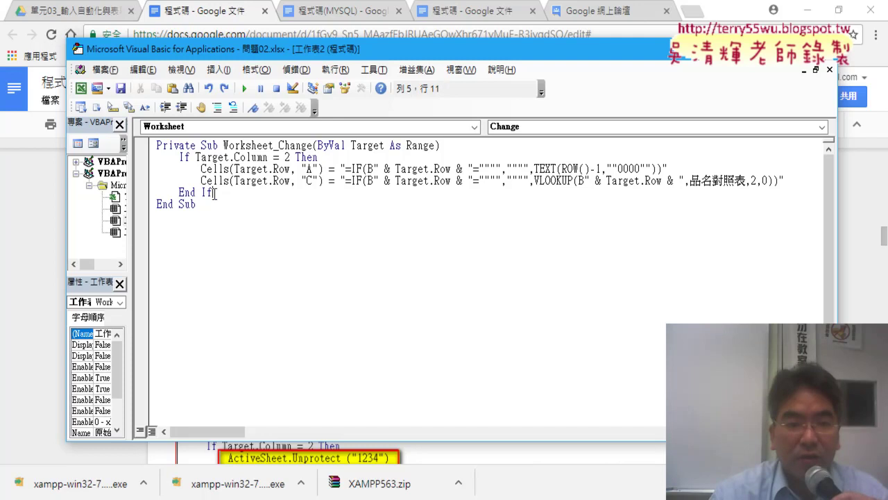
{"action": "left_click_drag", "start_coordinate": [214, 193], "coordinate": [144, 161]}
{"action": "key", "text": "ctrl+c"}
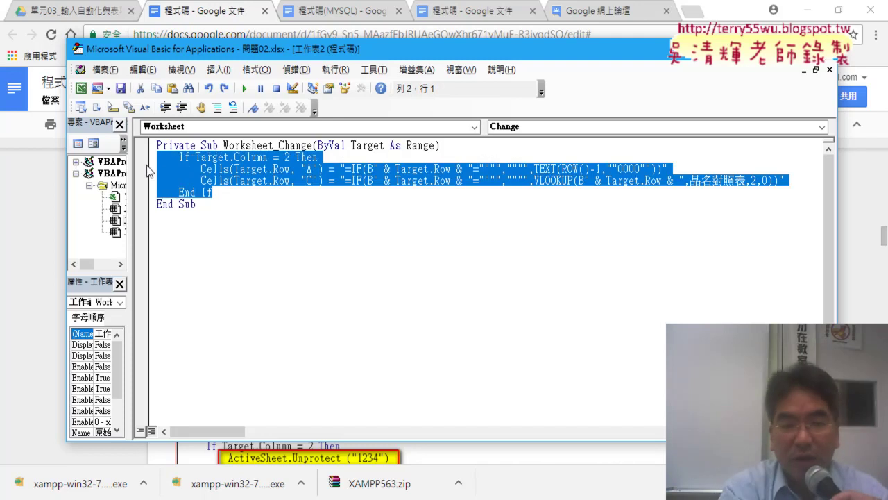
{"action": "key", "text": "Right"}
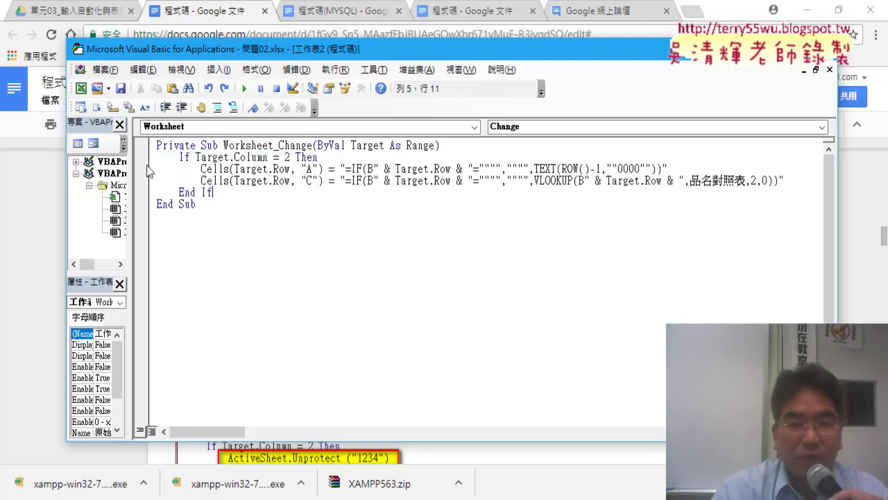
{"action": "key", "text": "Return"}
{"action": "key", "text": "Return"}
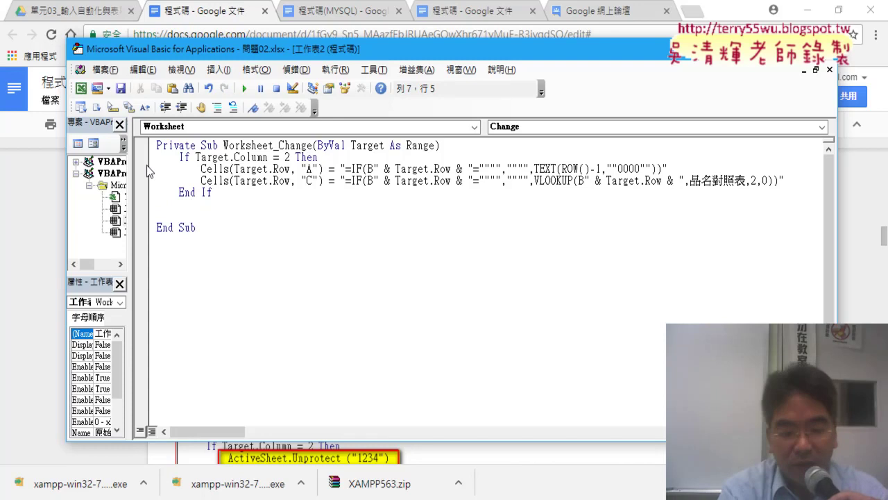
{"action": "key", "text": "ctrl+v"}
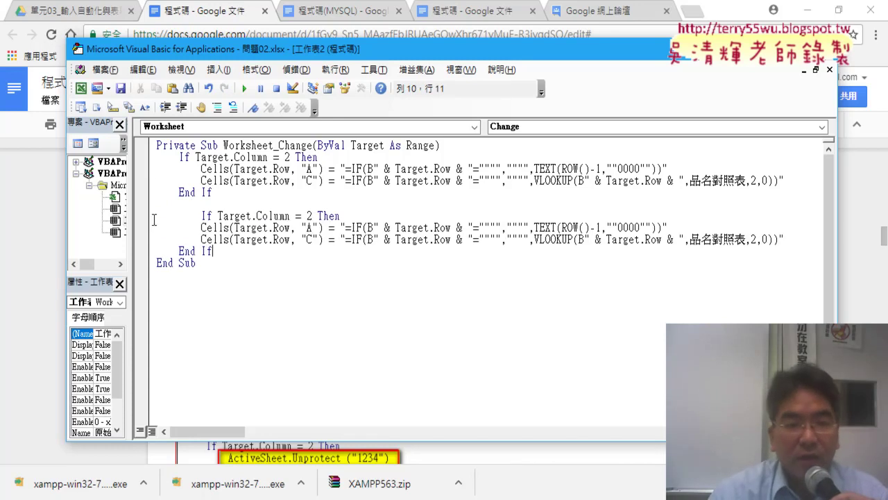
Change the pasted block to Target.Column = 4 and delete its column C formula line.
{"action": "left_click", "coordinate": [200, 216]}
{"action": "key", "text": "BackSpace"}
{"action": "key", "text": "BackSpace"}
{"action": "key", "text": "BackSpace"}
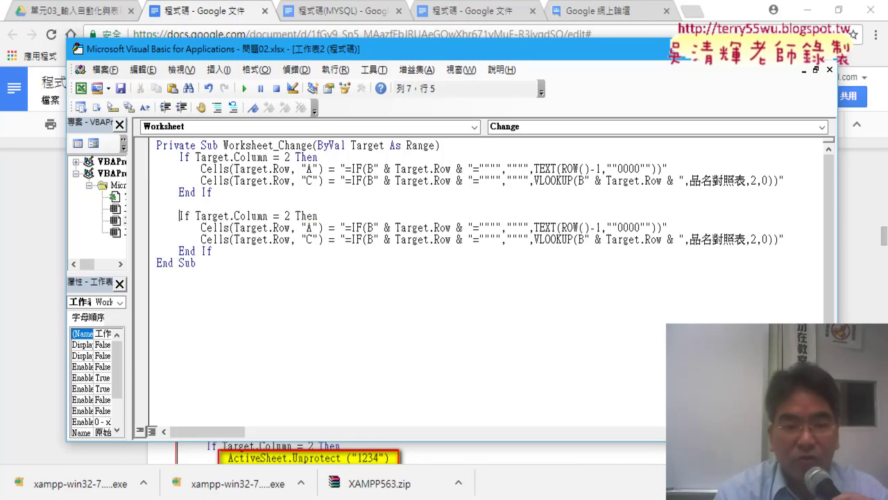
{"action": "double_click", "coordinate": [286, 216]}
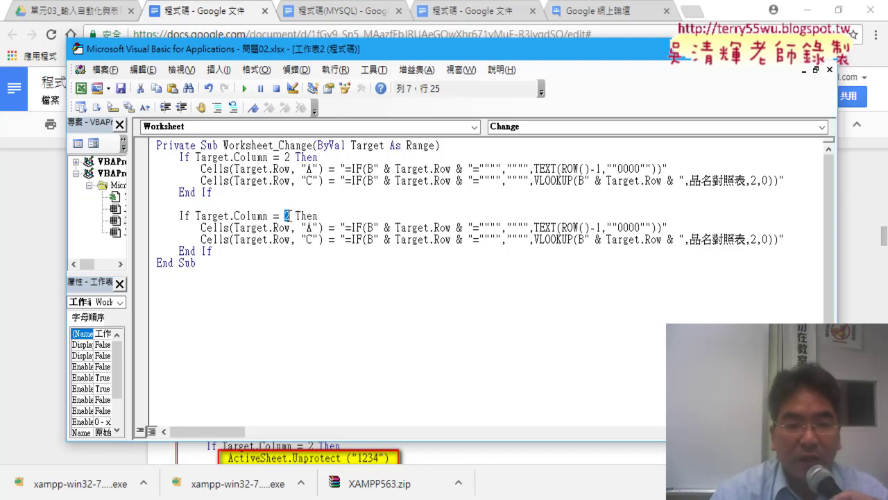
{"action": "type", "text": "4"}
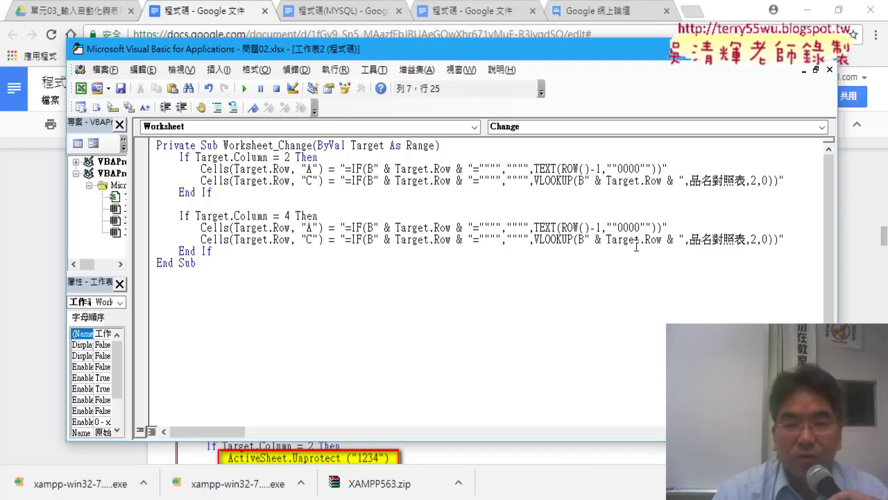
{"action": "left_click_drag", "start_coordinate": [801, 239], "coordinate": [127, 239]}
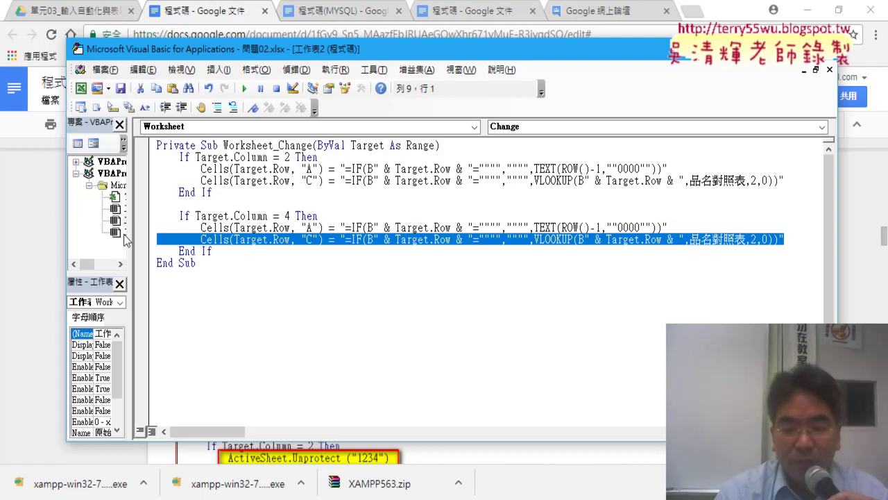
{"action": "key", "text": "Delete"}
{"action": "key", "text": "BackSpace"}
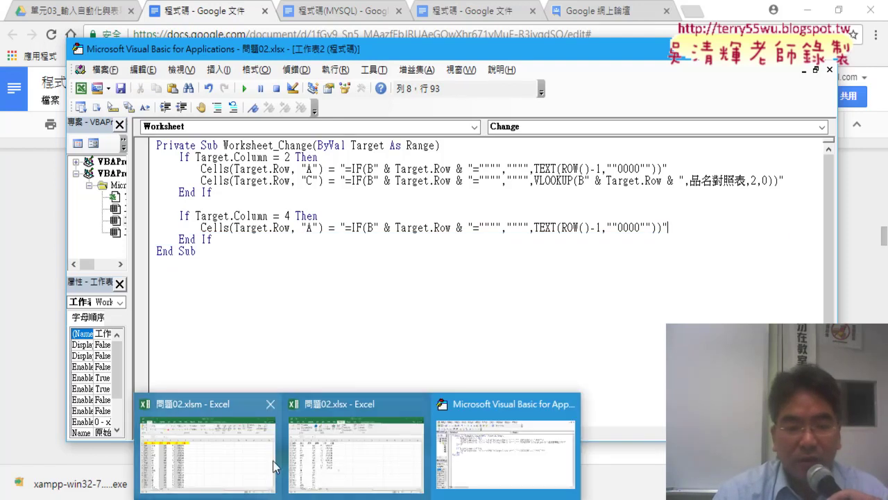
{"action": "left_click", "coordinate": [347, 460]}
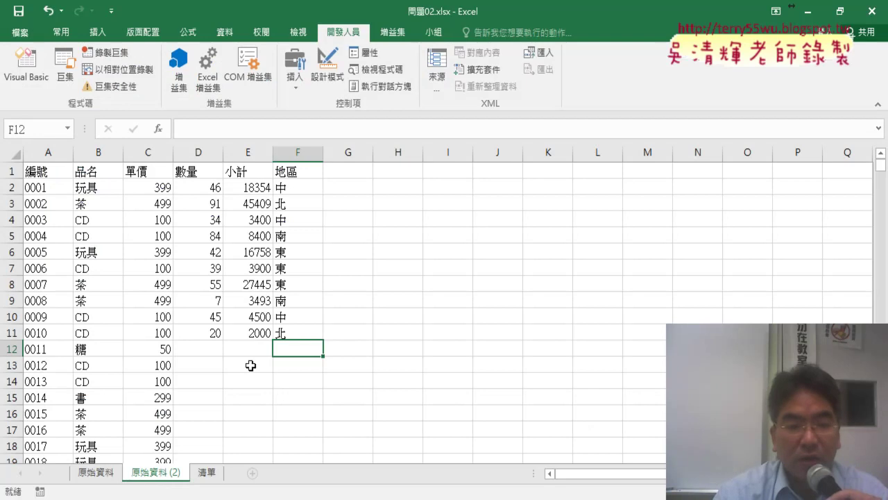
Copy E12's formula =IF(D12="","",C12*D12) from the formula bar without changing it.
{"action": "left_click", "coordinate": [208, 349]}
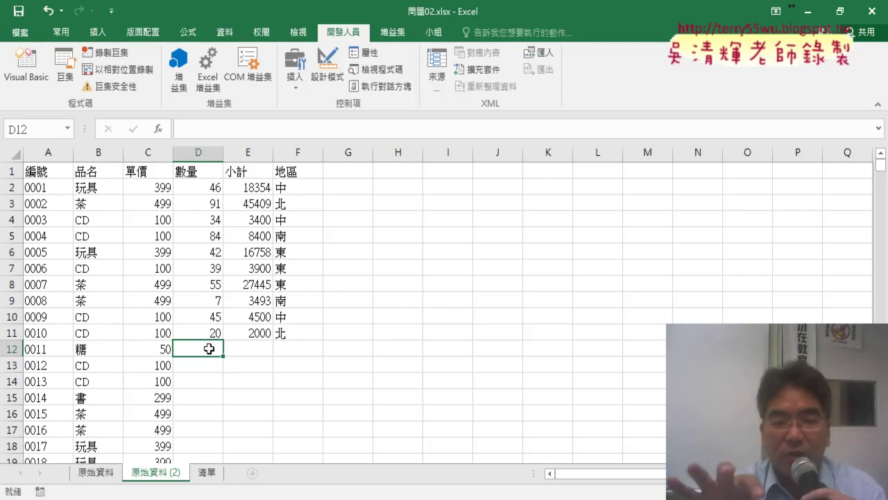
{"action": "left_click", "coordinate": [261, 353]}
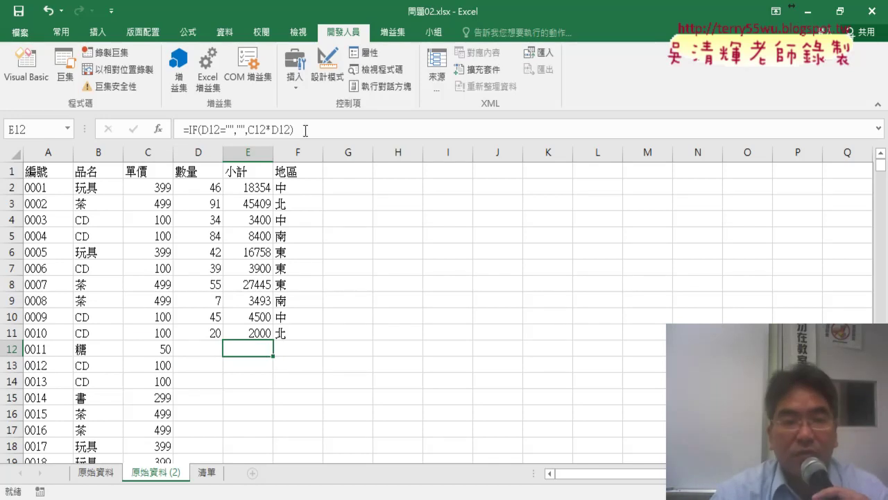
{"action": "left_click_drag", "start_coordinate": [304, 131], "coordinate": [183, 130]}
{"action": "right_click", "coordinate": [236, 131]}
{"action": "left_click", "coordinate": [267, 151]}
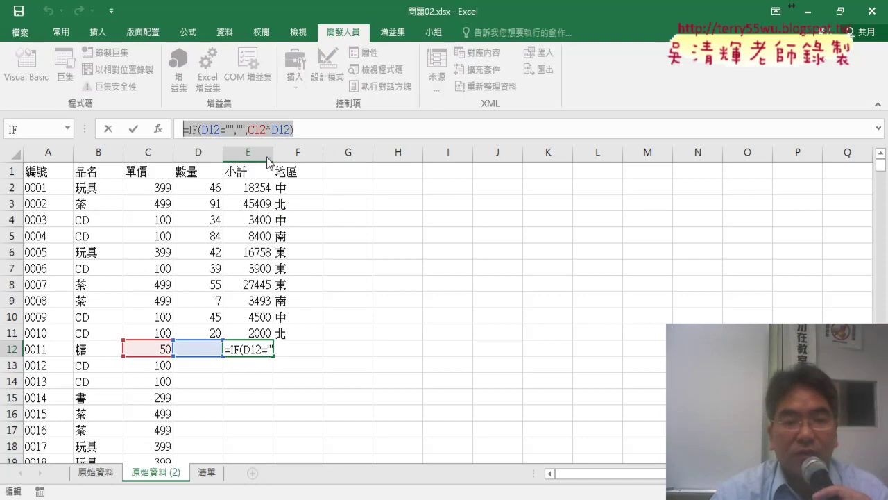
{"action": "left_click", "coordinate": [107, 128]}
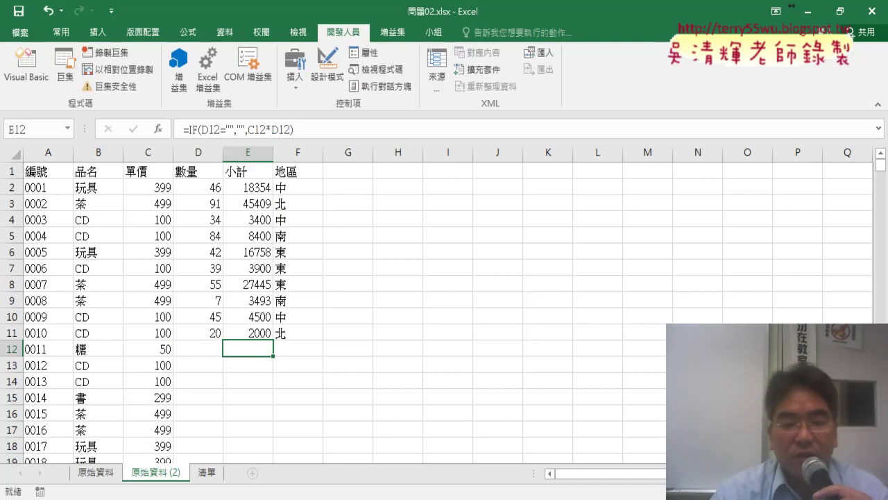
{"action": "left_click", "coordinate": [493, 430]}
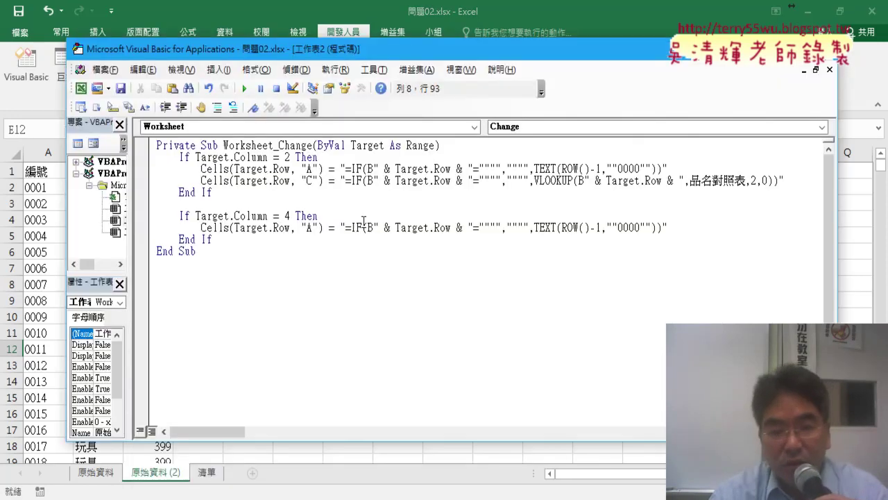
Paste the E12 formula into the column-4 Cells line and double its empty-string quotes.
{"action": "left_click_drag", "start_coordinate": [346, 227], "coordinate": [652, 232]}
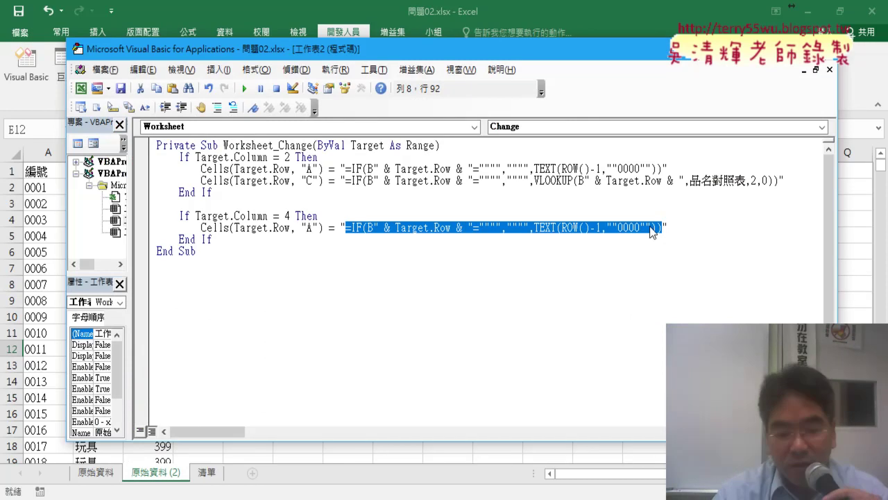
{"action": "key", "text": "ctrl+v"}
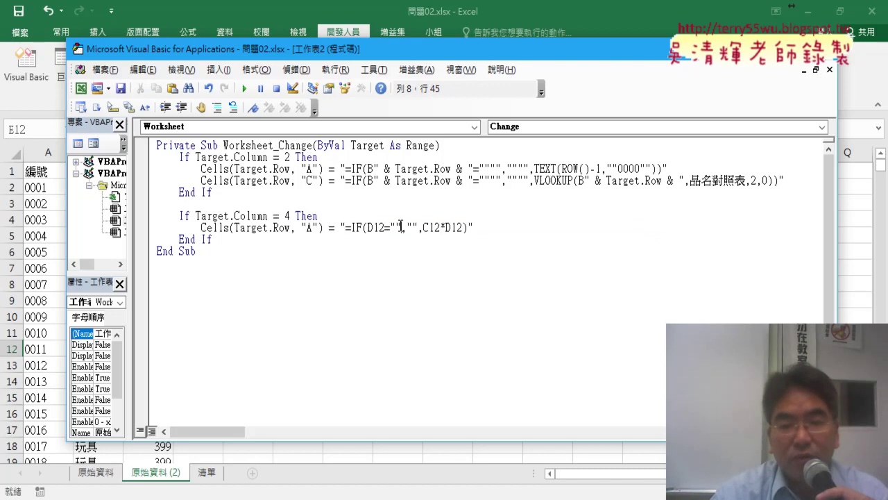
{"action": "left_click_drag", "start_coordinate": [400, 227], "coordinate": [391, 228]}
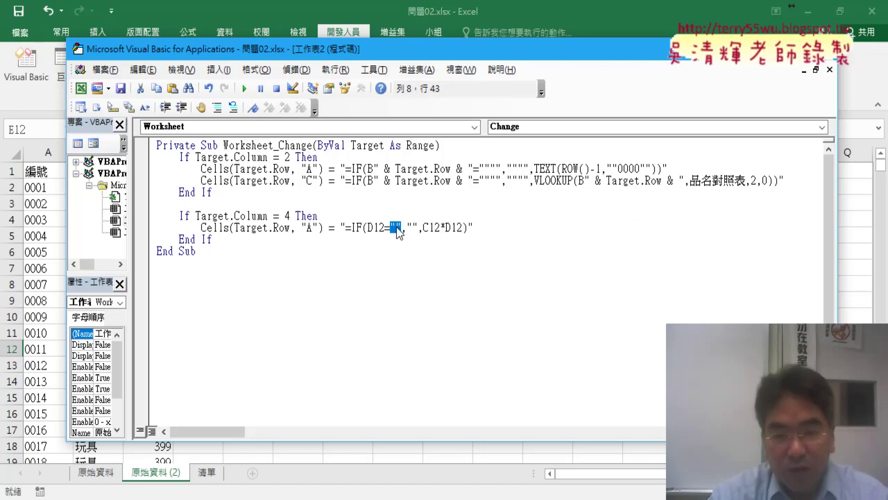
{"action": "type", "text": "\"\"\"\""}
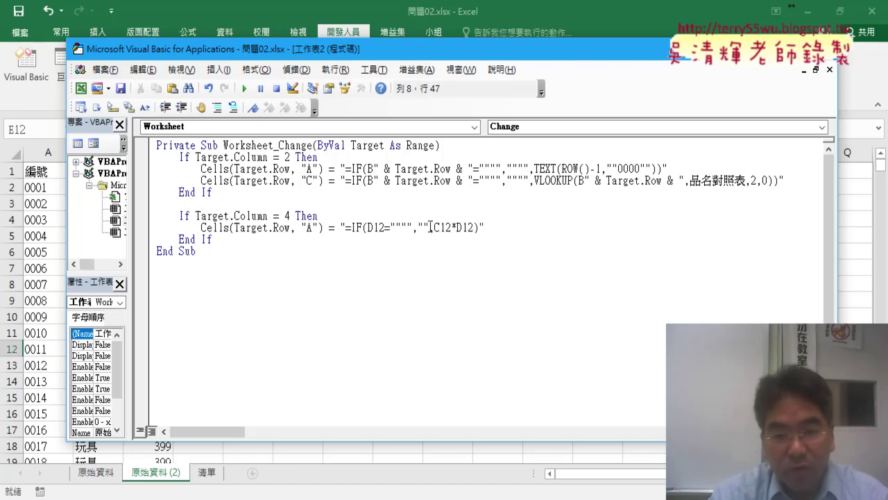
{"action": "left_click", "coordinate": [430, 227]}
{"action": "type", "text": "\"\","}
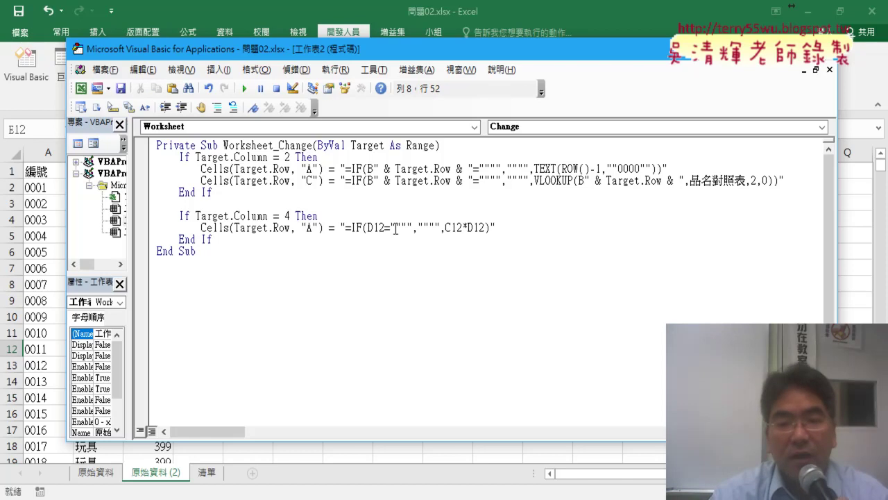
Replace each hard-coded row 12 in the column-4 formula with " & Target.Row & ".
{"action": "left_click_drag", "start_coordinate": [386, 227], "coordinate": [374, 227]}
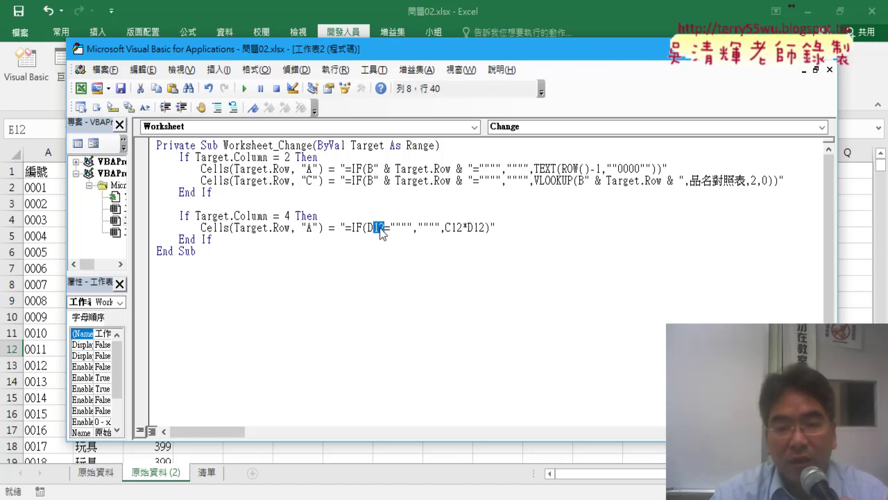
{"action": "mouse_move", "coordinate": [464, 227]}
{"action": "left_mouse_down"}
{"action": "mouse_move", "coordinate": [453, 227]}
{"action": "mouse_move", "coordinate": [475, 228]}
{"action": "left_mouse_up"}
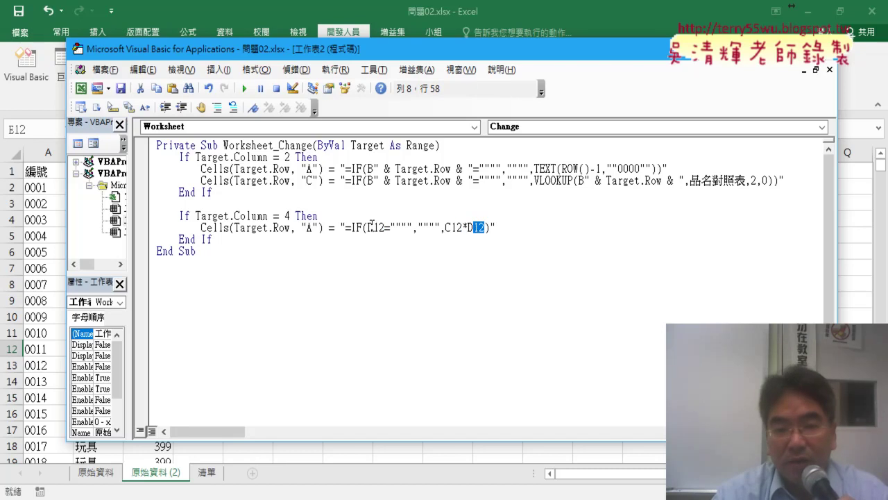
{"action": "left_click_drag", "start_coordinate": [373, 167], "coordinate": [475, 170]}
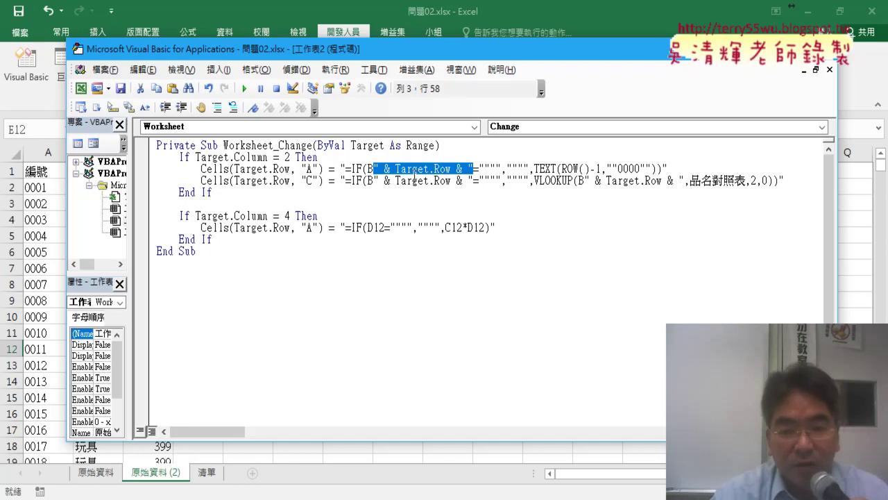
{"action": "left_click_drag", "start_coordinate": [385, 227], "coordinate": [374, 227]}
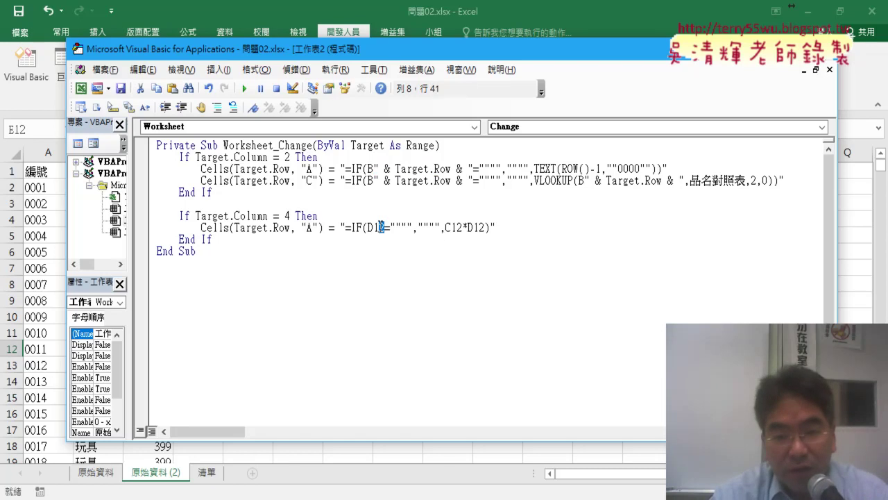
{"action": "key", "text": "ctrl+v"}
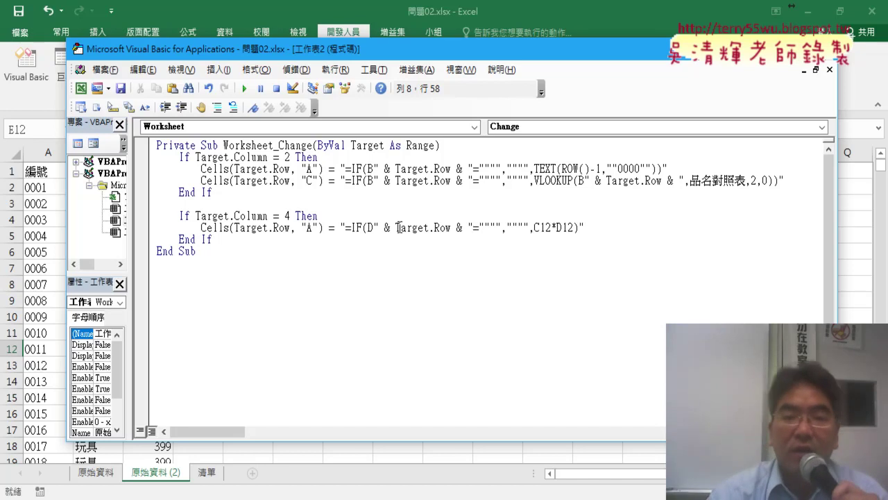
{"action": "left_click_drag", "start_coordinate": [393, 228], "coordinate": [448, 224]}
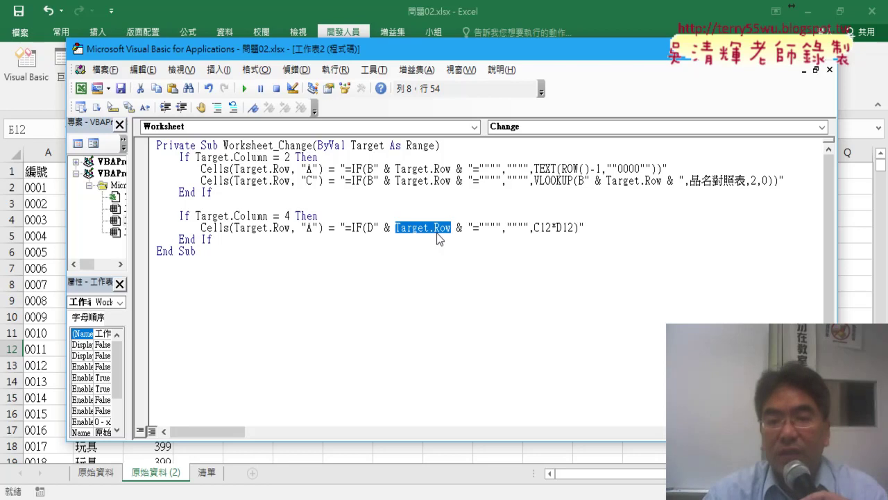
{"action": "left_click", "coordinate": [545, 228]}
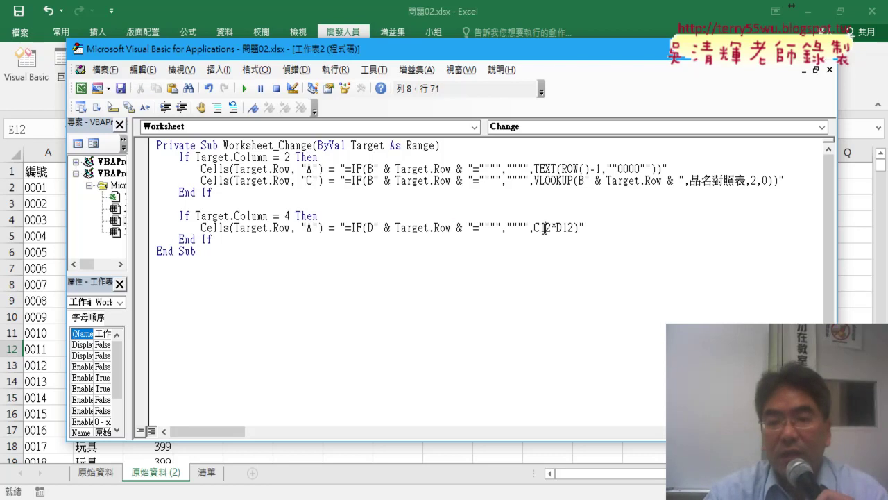
{"action": "left_click_drag", "start_coordinate": [543, 227], "coordinate": [550, 228]}
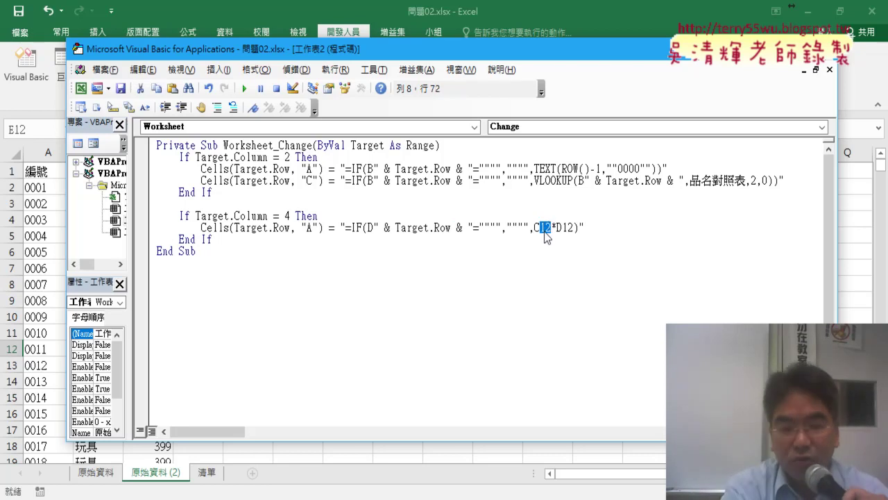
{"action": "key", "text": "ctrl+v"}
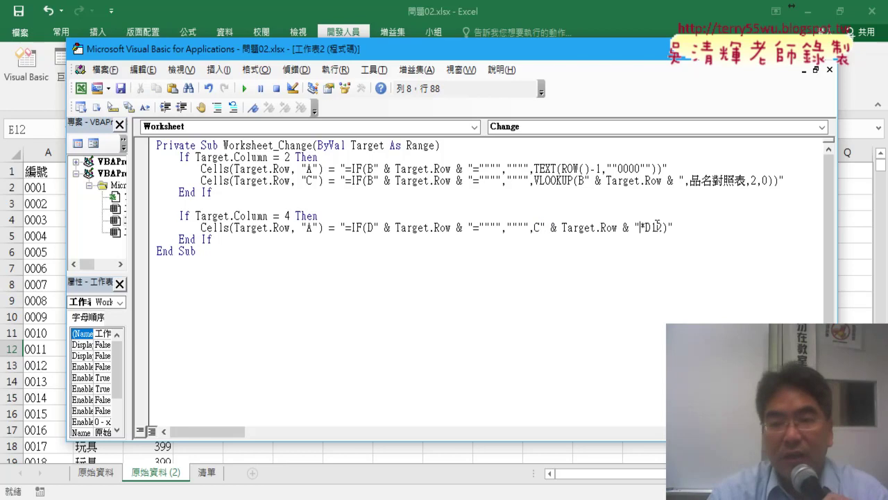
{"action": "left_click_drag", "start_coordinate": [652, 228], "coordinate": [660, 227]}
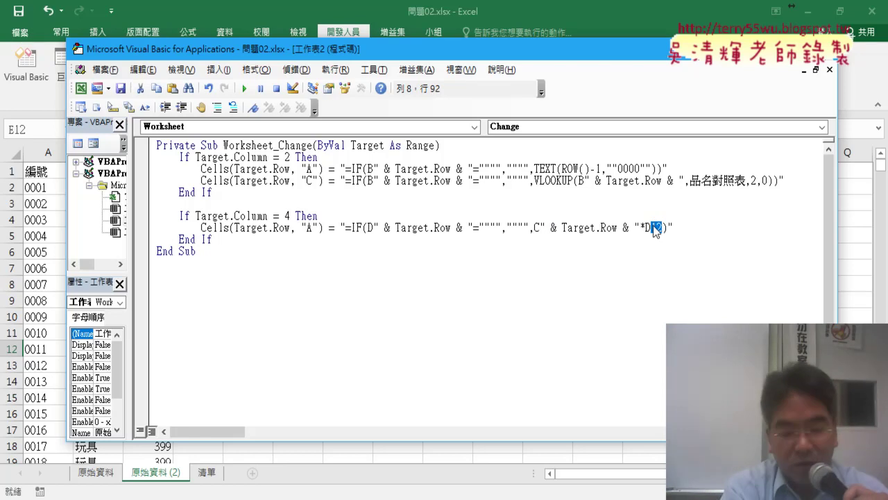
{"action": "key", "text": "ctrl+v"}
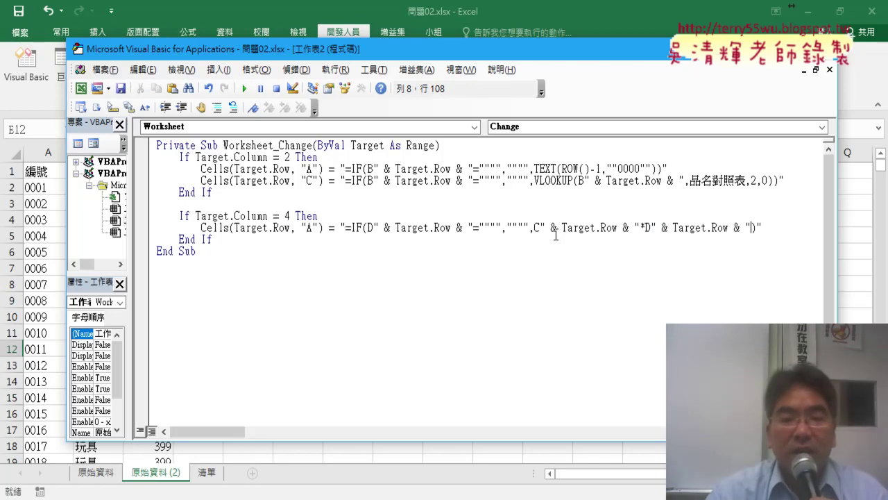
{"action": "double_click", "coordinate": [310, 227]}
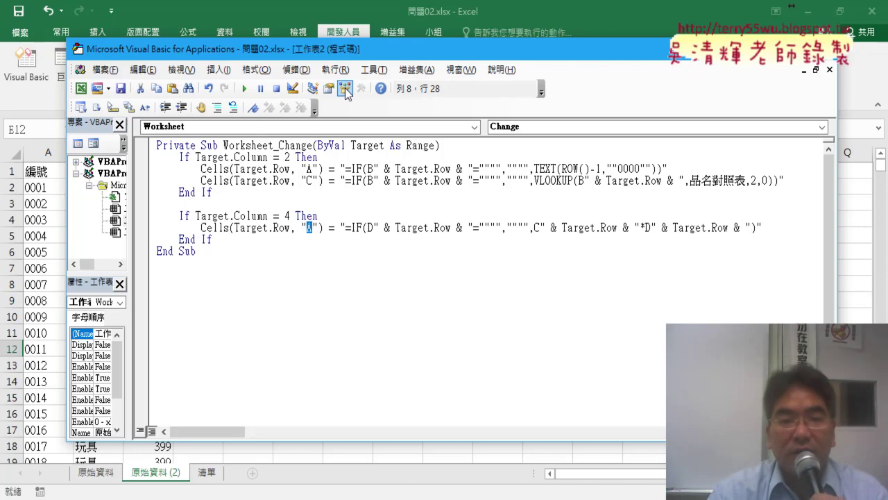
Move the VBA window aside and change the column-4 target column from A to E.
{"action": "mouse_move", "coordinate": [347, 54]}
{"action": "left_mouse_down"}
{"action": "mouse_move", "coordinate": [592, 53]}
{"action": "mouse_move", "coordinate": [595, 68]}
{"action": "left_mouse_up"}
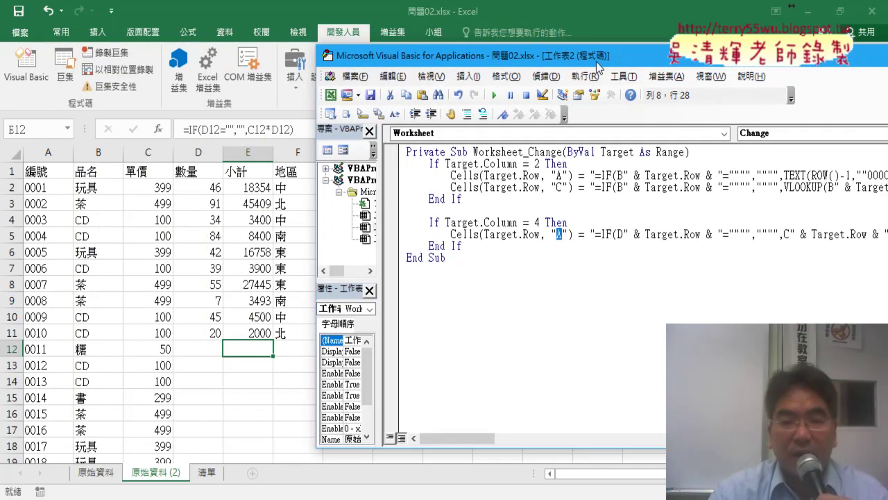
{"action": "type", "text": "E"}
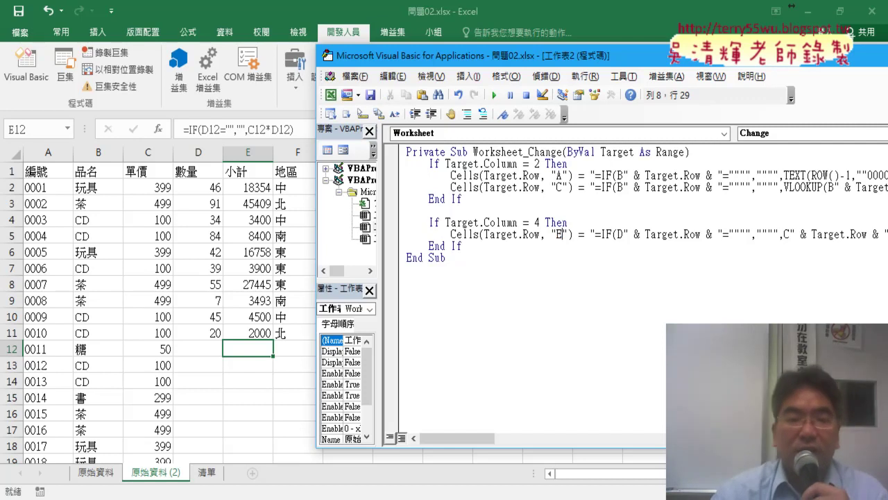
Enter quantities 30, 50, 60 and 70 in D12–D15 and choose 北 for F12.
{"action": "left_click", "coordinate": [203, 350]}
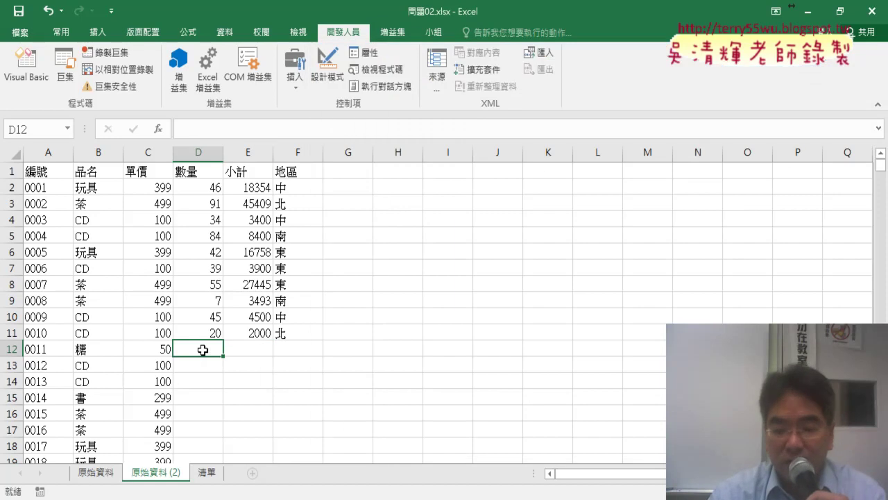
{"action": "type", "text": "30"}
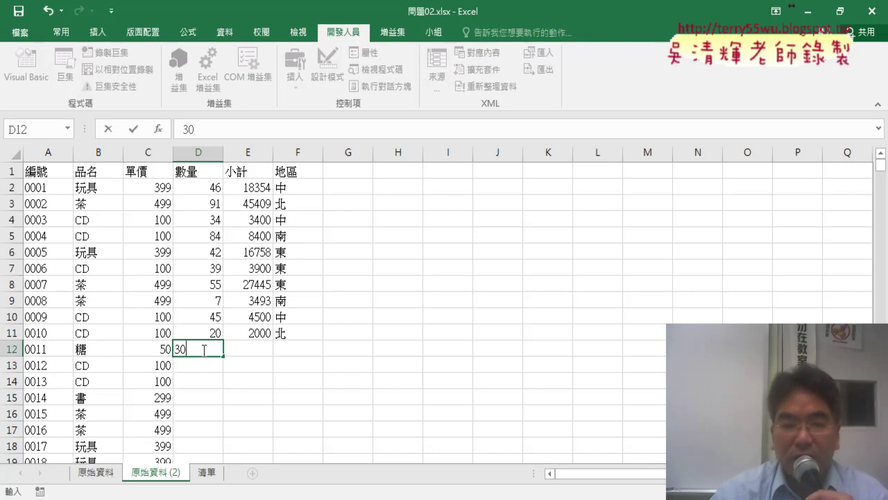
{"action": "key", "text": "Return"}
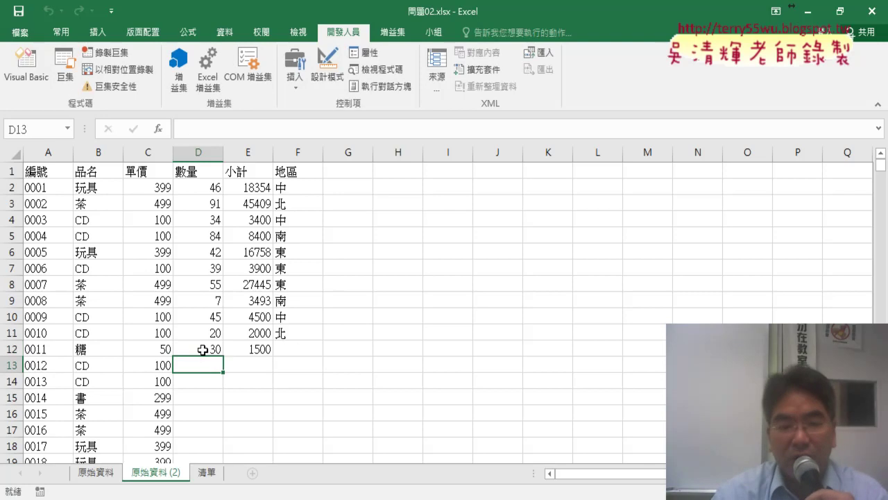
{"action": "type", "text": "50"}
{"action": "key", "text": "Return"}
{"action": "type", "text": "6"}
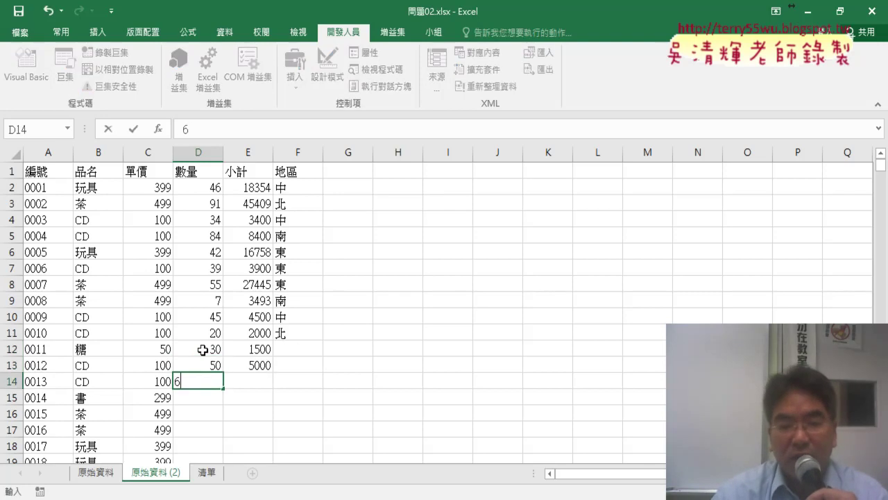
{"action": "type", "text": "0"}
{"action": "key", "text": "Return"}
{"action": "type", "text": "7"}
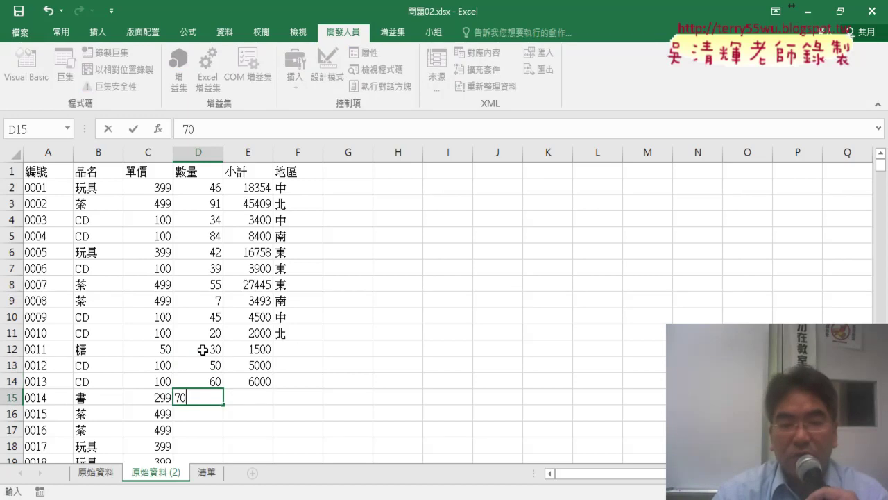
{"action": "key", "text": "Return"}
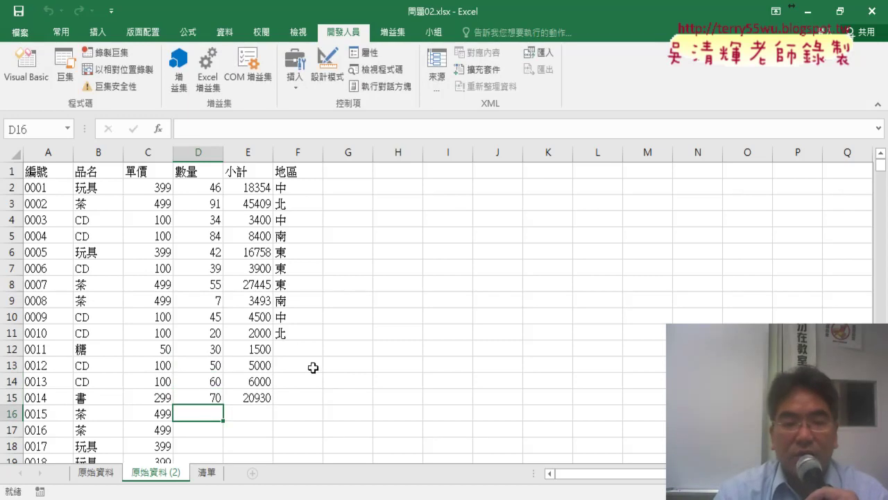
{"action": "left_click", "coordinate": [313, 351]}
{"action": "left_click", "coordinate": [329, 348]}
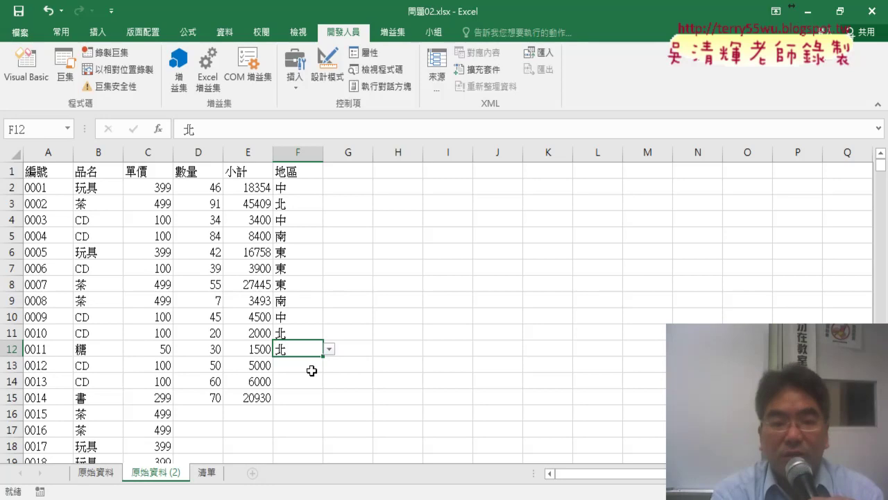
Set the F13–F15 regions to 北, 北 and 東, then start Review > Protect Sheet.
{"action": "left_click", "coordinate": [318, 370]}
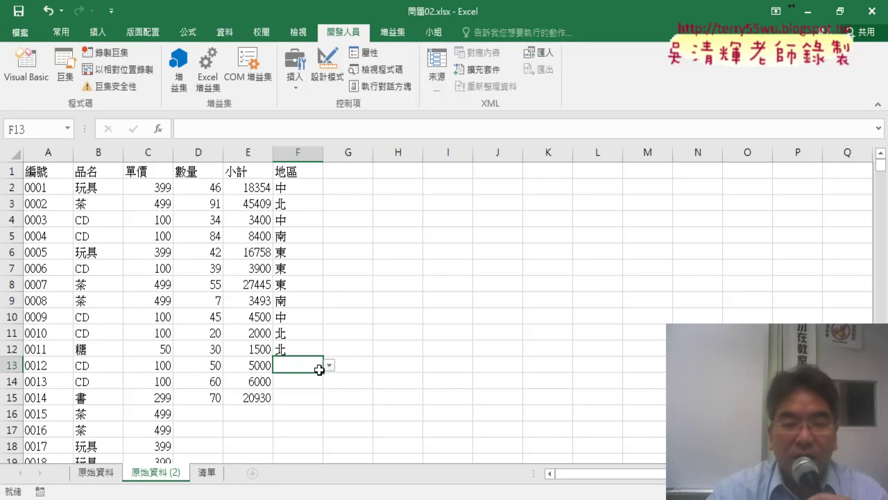
{"action": "left_click", "coordinate": [329, 365]}
{"action": "left_click", "coordinate": [312, 395]}
{"action": "left_click", "coordinate": [298, 385]}
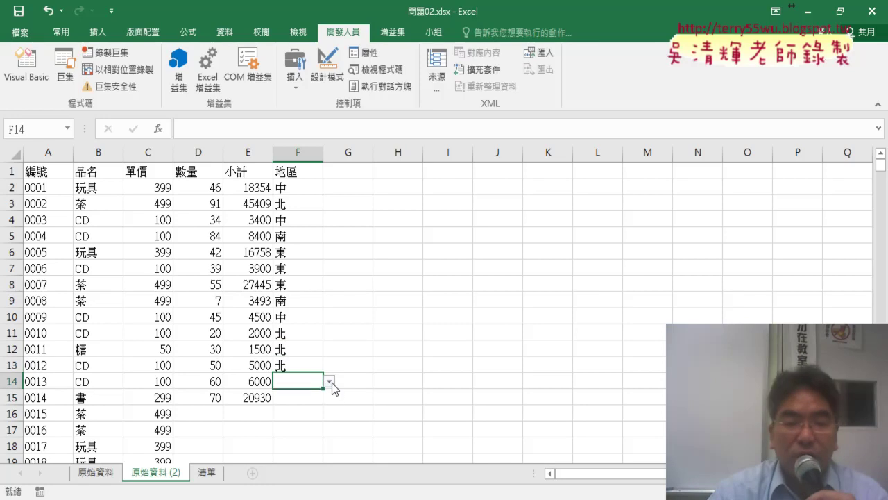
{"action": "left_click", "coordinate": [329, 381]}
{"action": "left_click", "coordinate": [291, 405]}
{"action": "left_click", "coordinate": [305, 397]}
{"action": "left_click", "coordinate": [330, 397]}
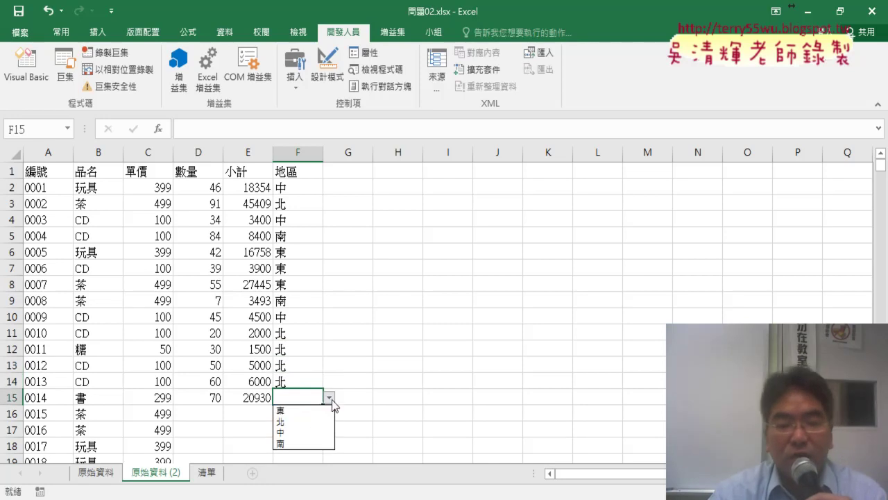
{"action": "left_click", "coordinate": [310, 411]}
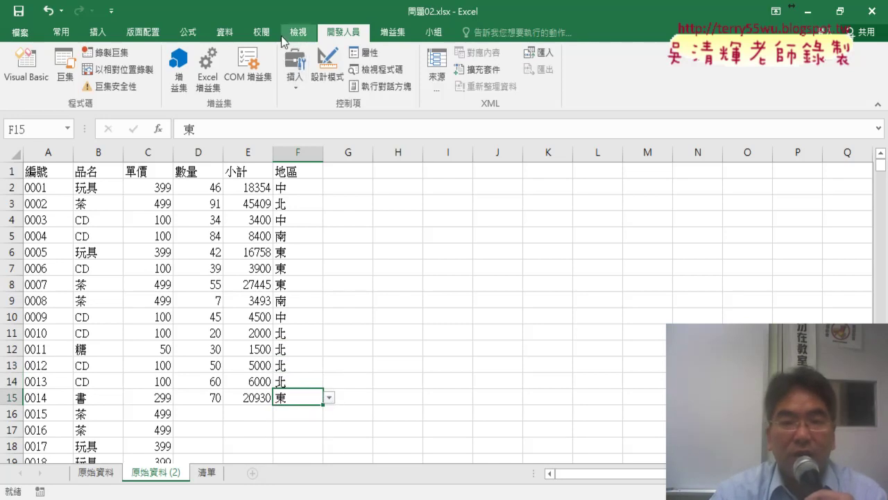
{"action": "left_click", "coordinate": [261, 31]}
{"action": "left_click", "coordinate": [434, 82]}
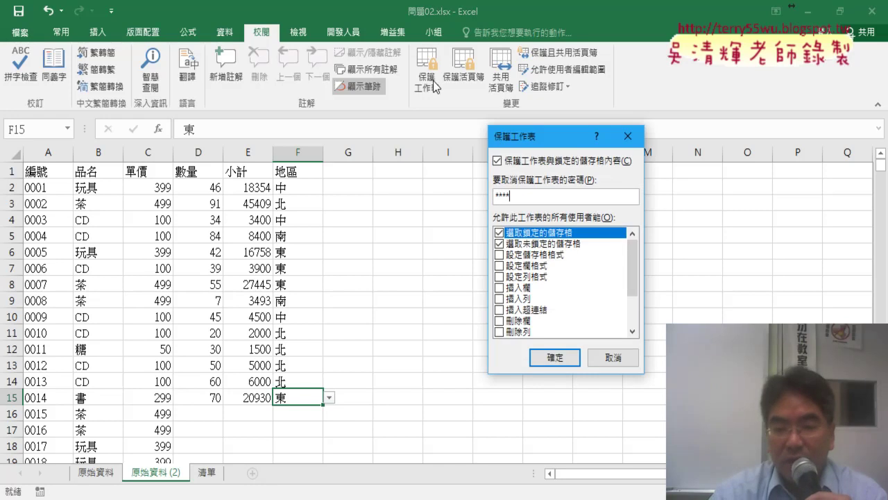
Submit and confirm the sheet protection password, then select cell D16.
{"action": "key", "text": "Return"}
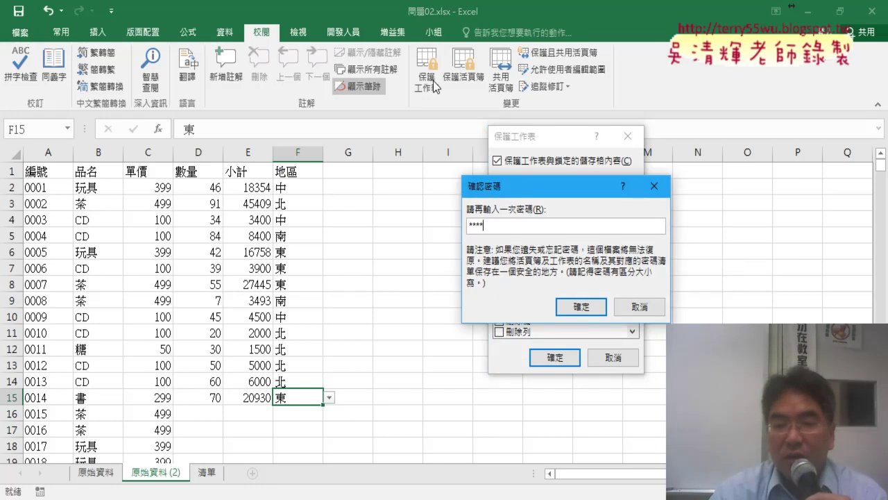
{"action": "key", "text": "Return"}
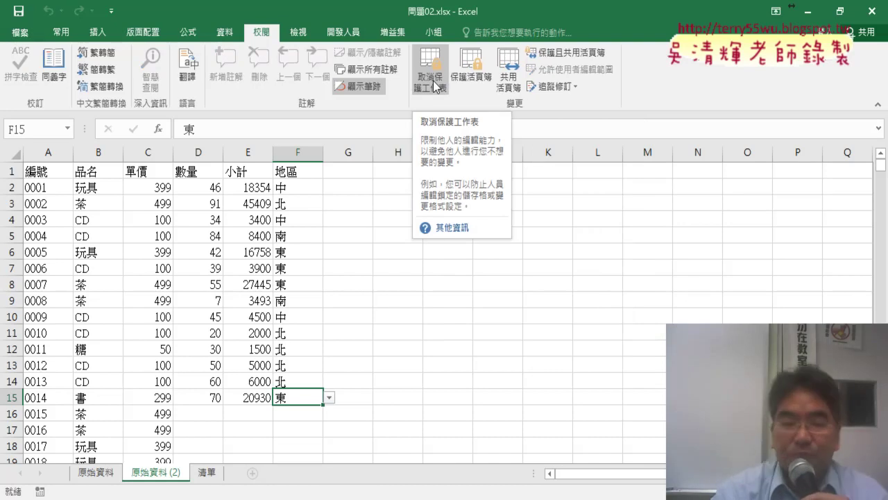
{"action": "left_click", "coordinate": [210, 417]}
Enter quantity 50 in D16, which raises run-time error 1004 on the protected sheet.
{"action": "scroll", "coordinate": [217, 417], "scroll_direction": "down", "scroll_amount": 2}
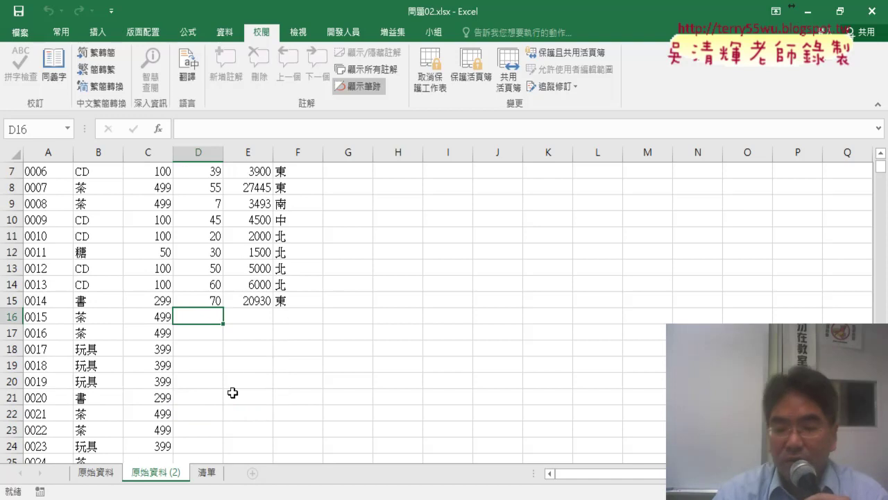
{"action": "type", "text": "50"}
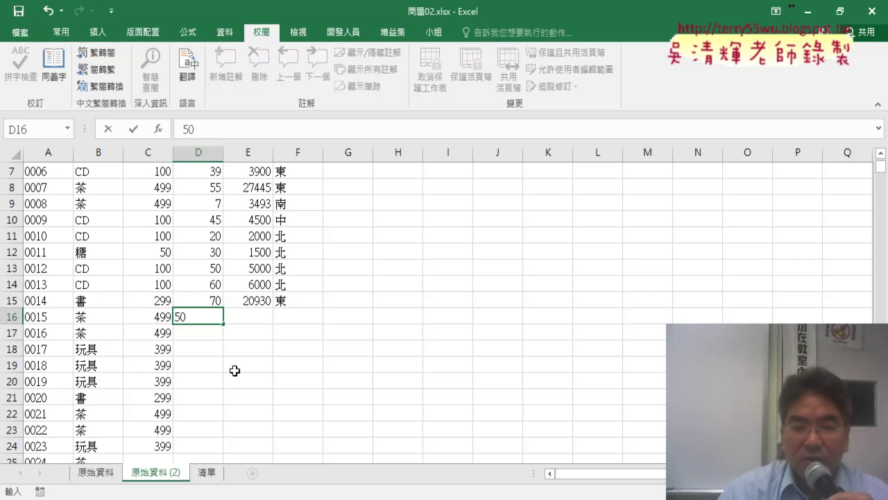
{"action": "key", "text": "Return"}
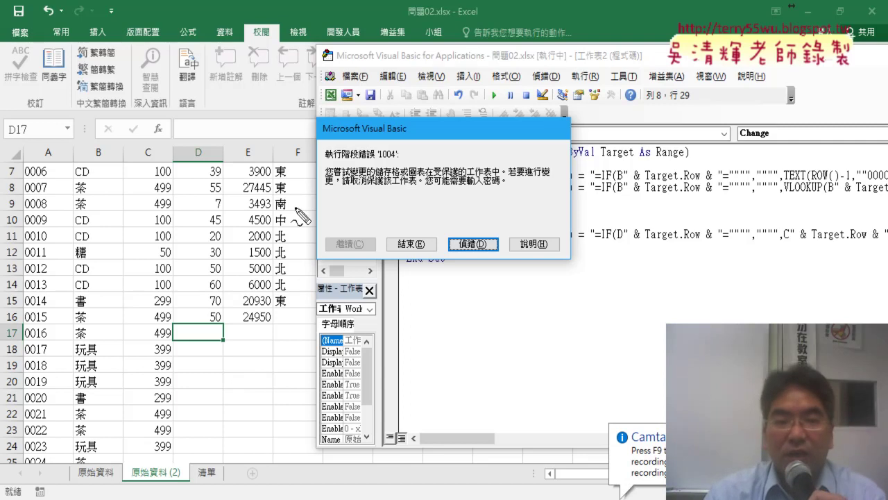
Debug run-time error 1004 to stop on the line writing column E's formula.
{"action": "left_click_drag", "start_coordinate": [306, 120], "coordinate": [318, 243]}
{"action": "left_click_drag", "start_coordinate": [318, 129], "coordinate": [325, 229]}
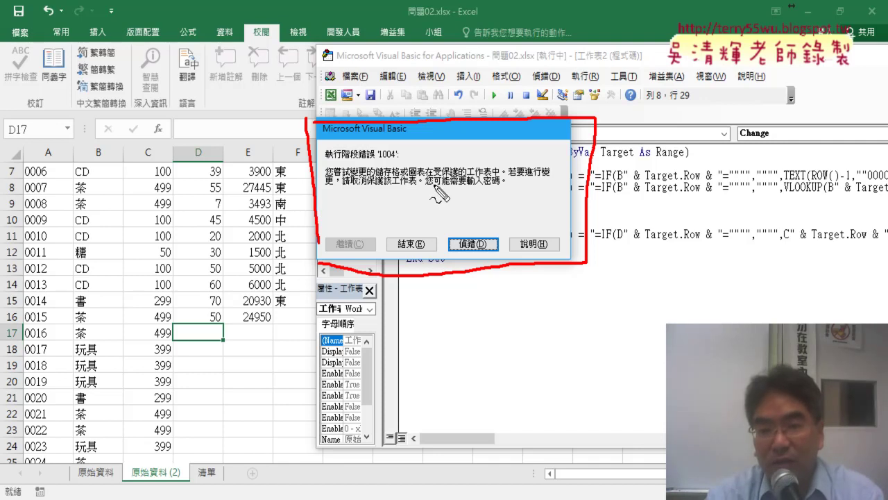
{"action": "left_click_drag", "start_coordinate": [439, 186], "coordinate": [499, 186]}
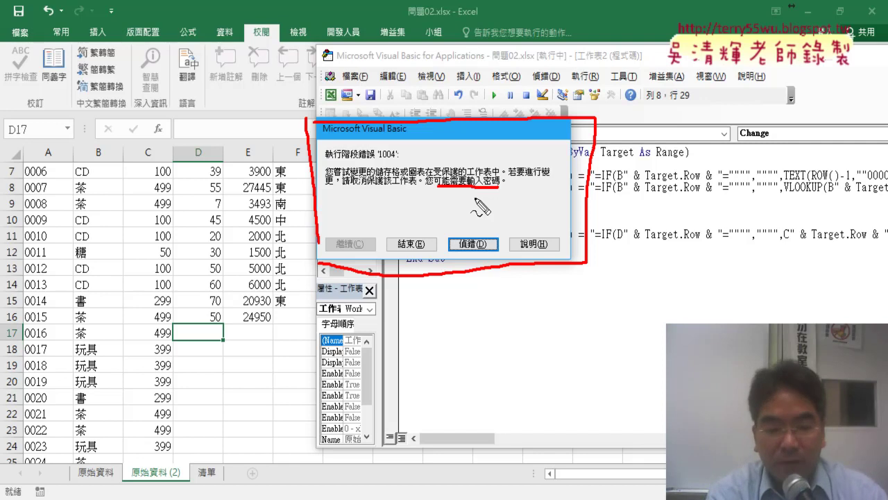
{"action": "key", "text": "Escape"}
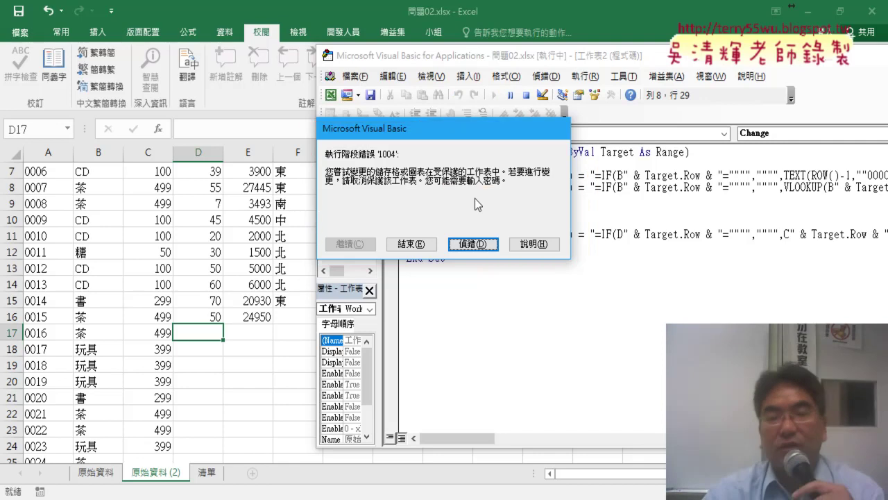
{"action": "left_click", "coordinate": [473, 244]}
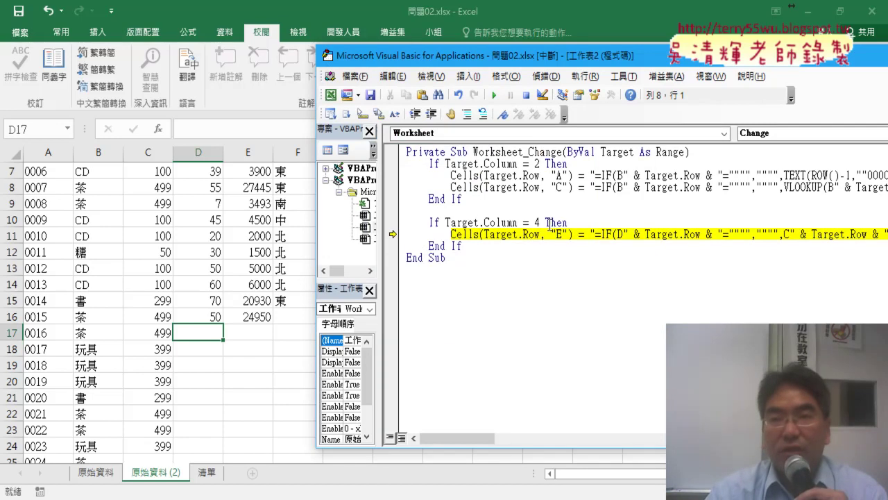
Add a blank line above the column 4 block and an indented line after its If, then return to Excel.
{"action": "left_click", "coordinate": [449, 211]}
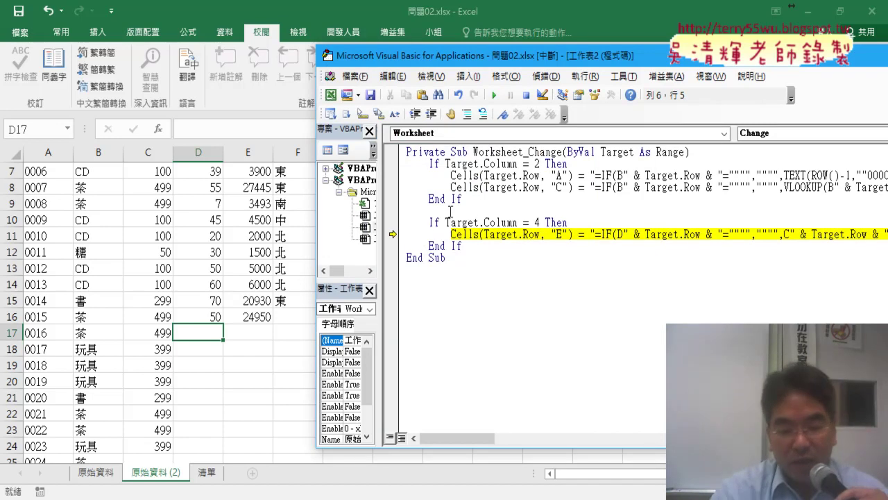
{"action": "key", "text": "Return"}
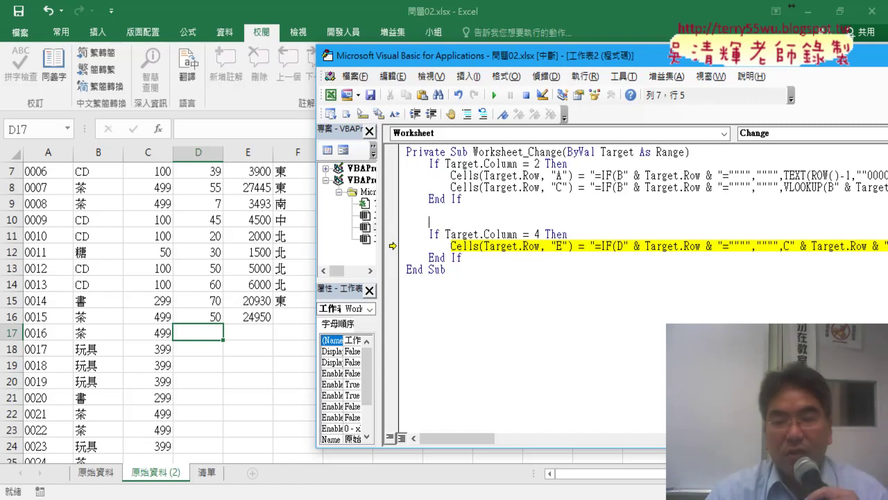
{"action": "left_click", "coordinate": [582, 234]}
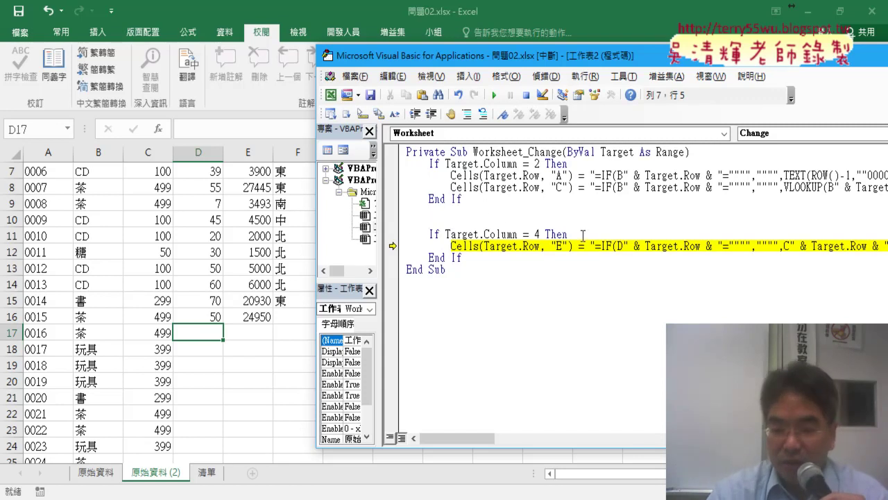
{"action": "key", "text": "Return"}
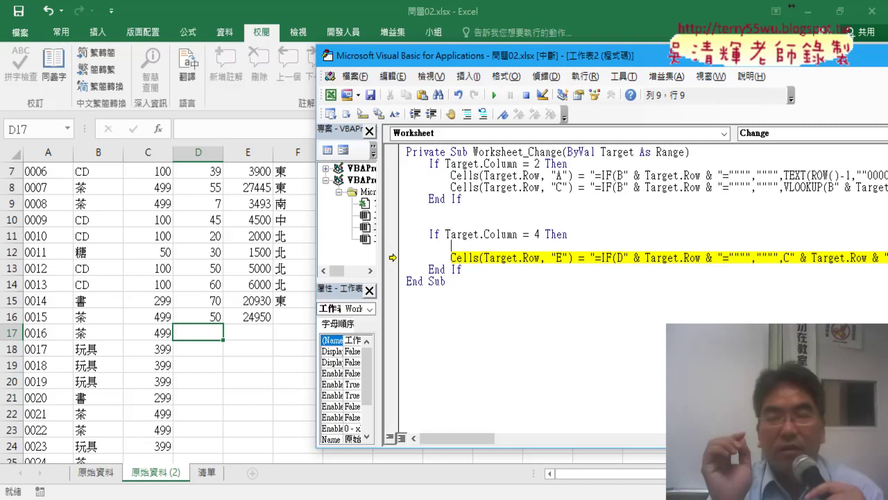
{"action": "key", "text": "Tab"}
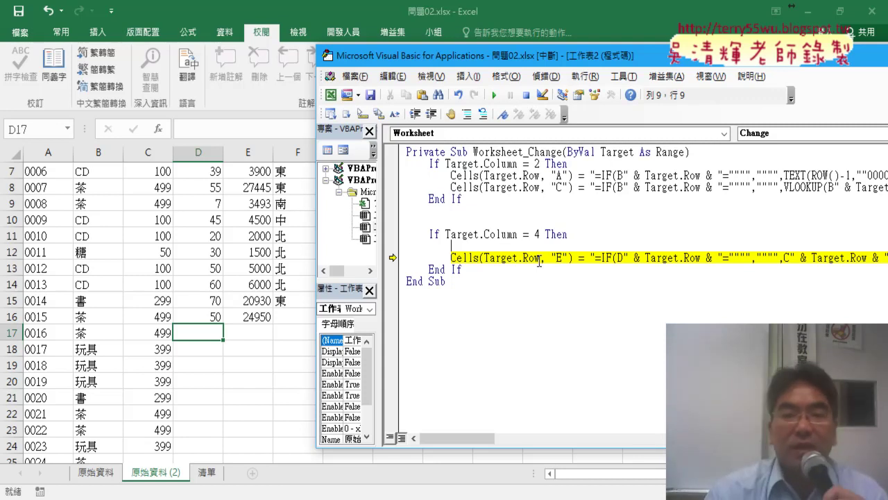
{"action": "left_click", "coordinate": [365, 5]}
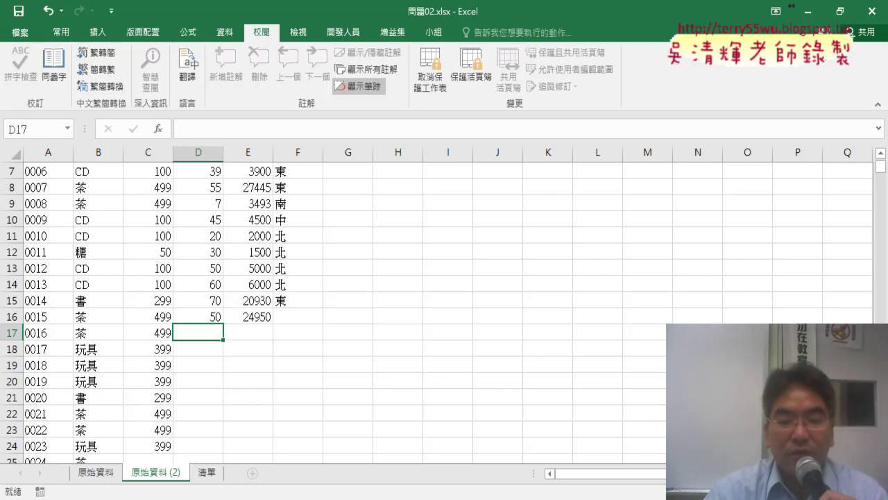
{"action": "left_click", "coordinate": [482, 470]}
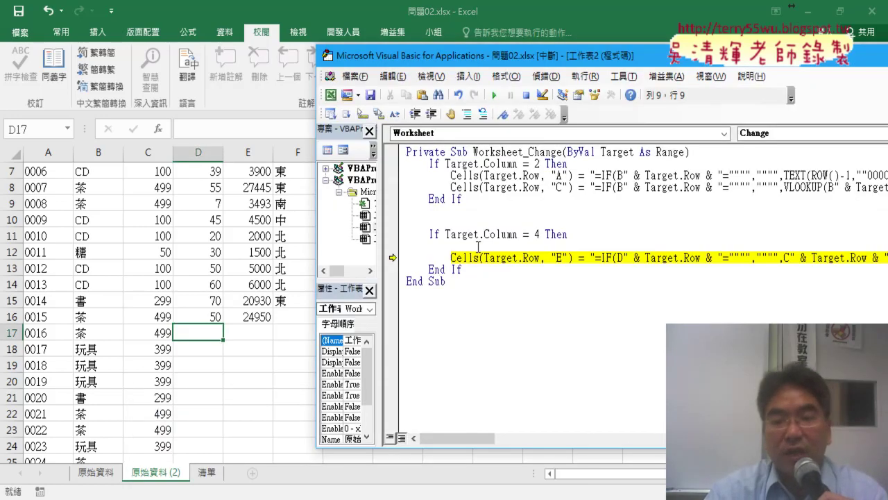
{"action": "left_click_drag", "start_coordinate": [453, 258], "coordinate": [573, 255]}
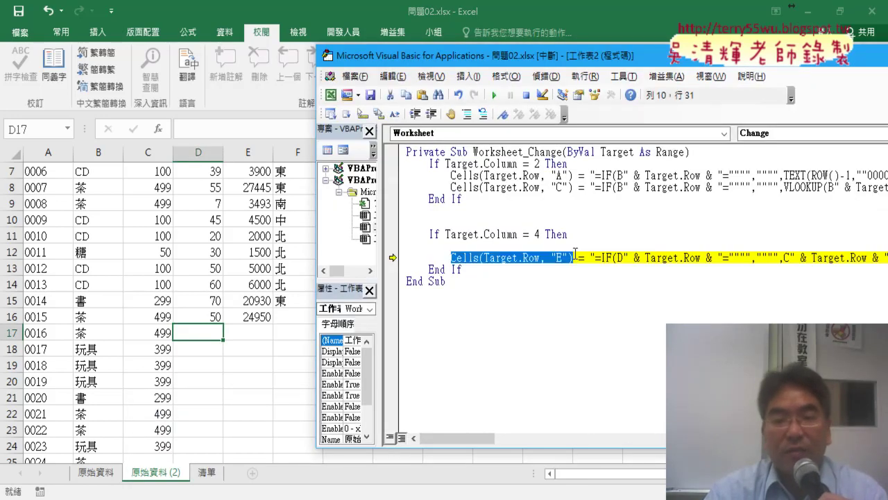
{"action": "left_click", "coordinate": [478, 243]}
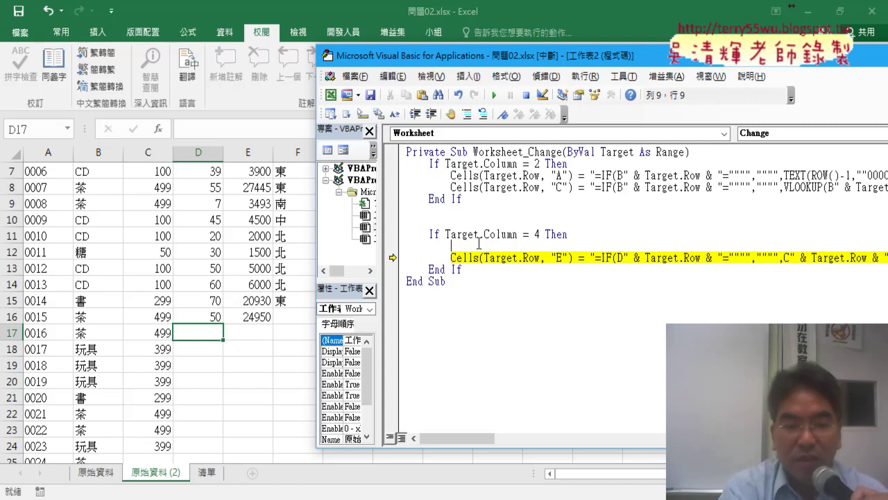
{"action": "type", "text": "active"}
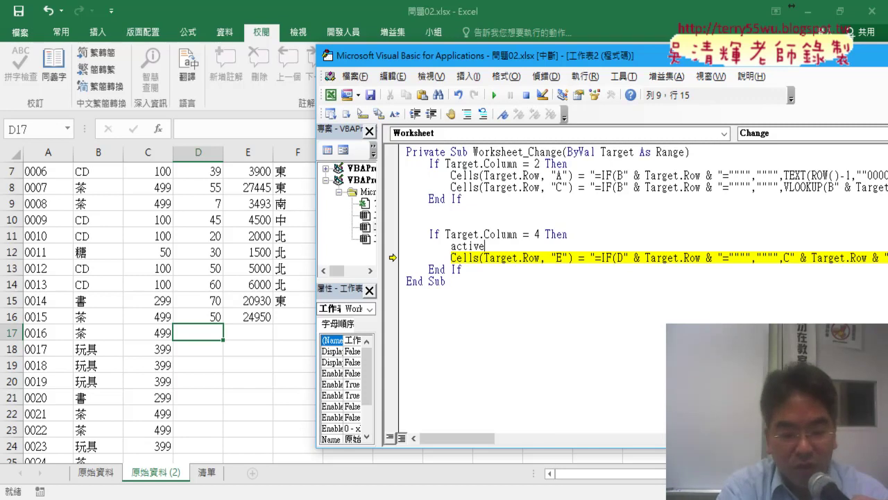
{"action": "type", "text": "t."}
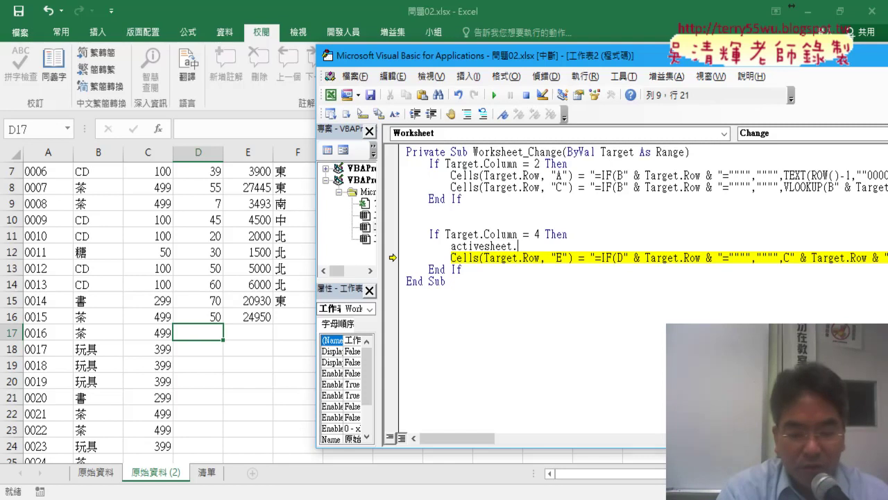
{"action": "type", "text": "unpro"}
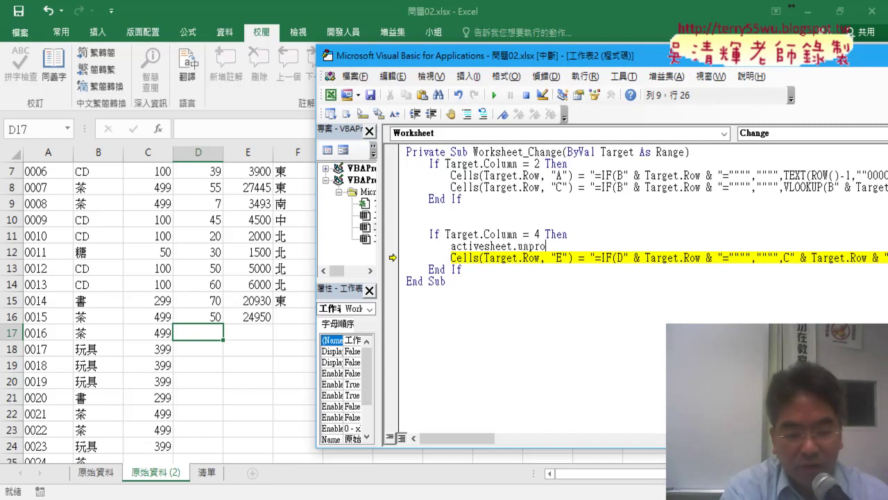
{"action": "type", "text": "tect"}
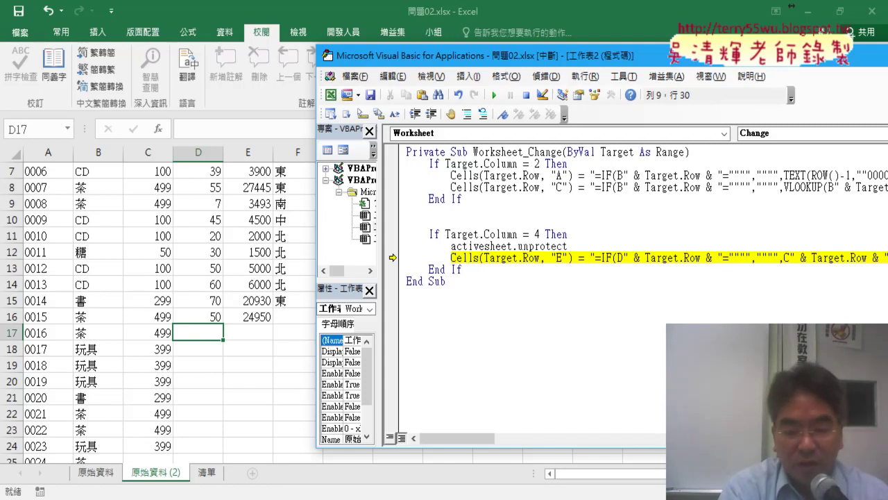
{"action": "type", "text": "="}
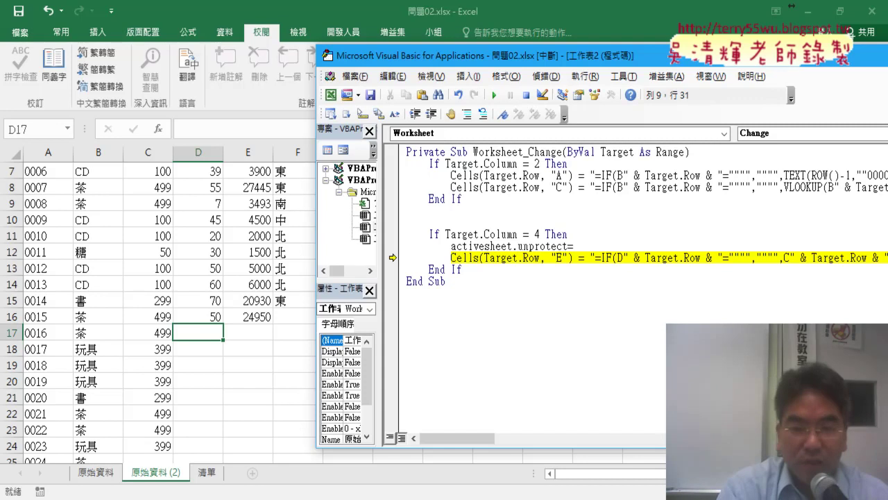
{"action": "type", "text": "\"\""}
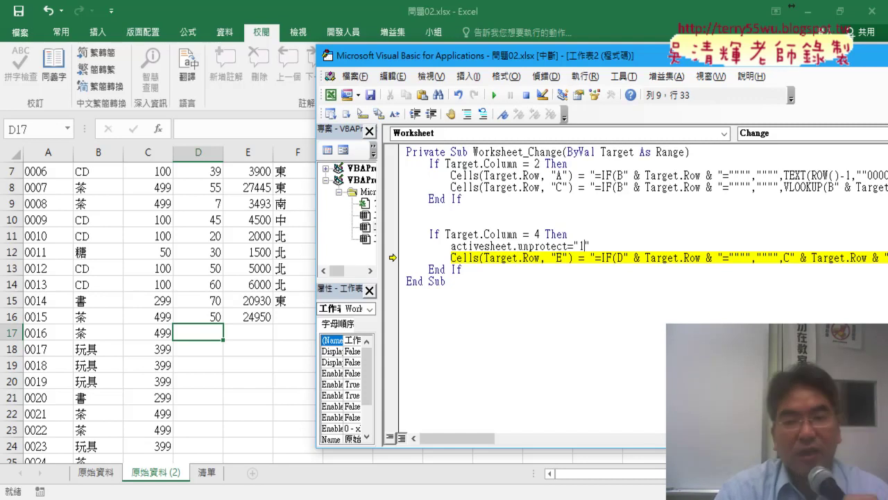
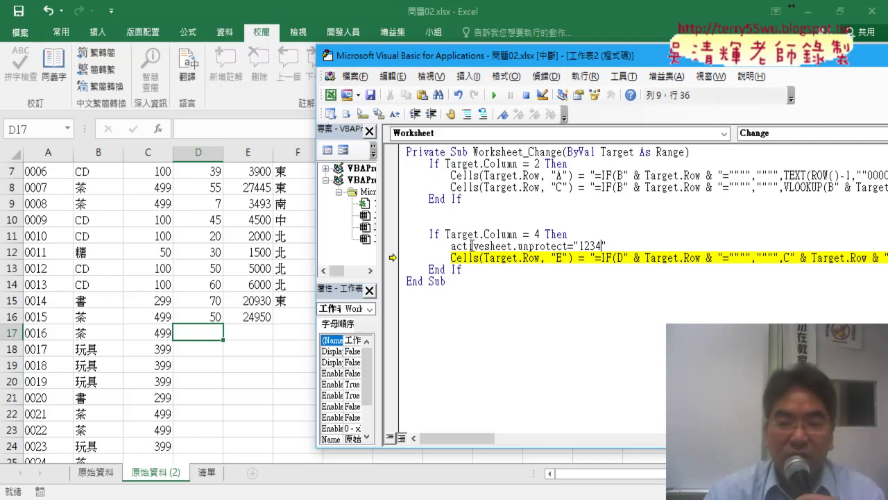
{"action": "left_click", "coordinate": [529, 306]}
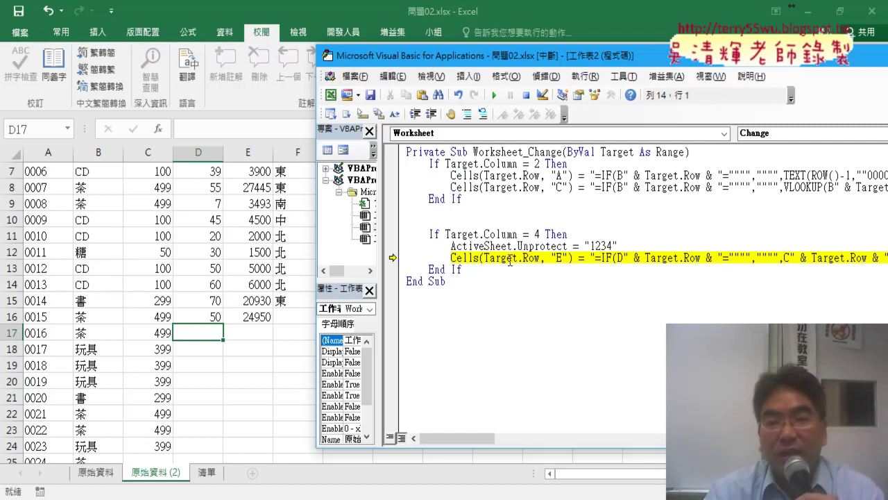
{"action": "left_click", "coordinate": [452, 246]}
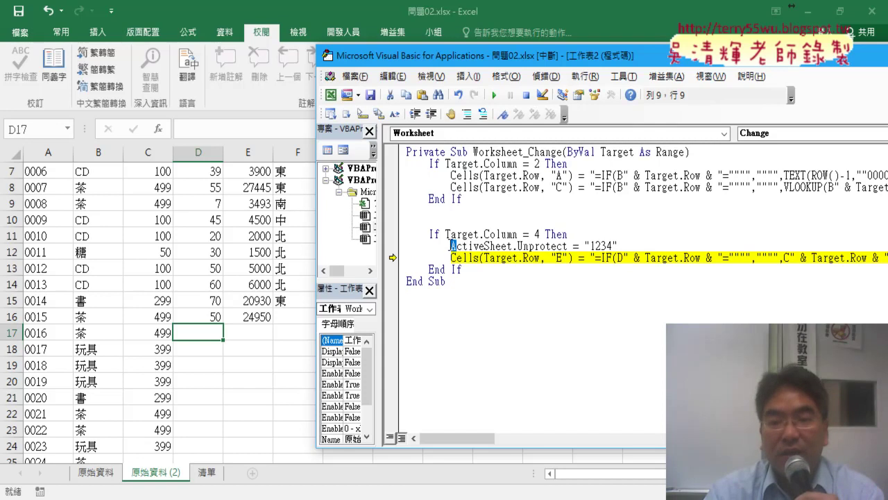
{"action": "left_click", "coordinate": [520, 248]}
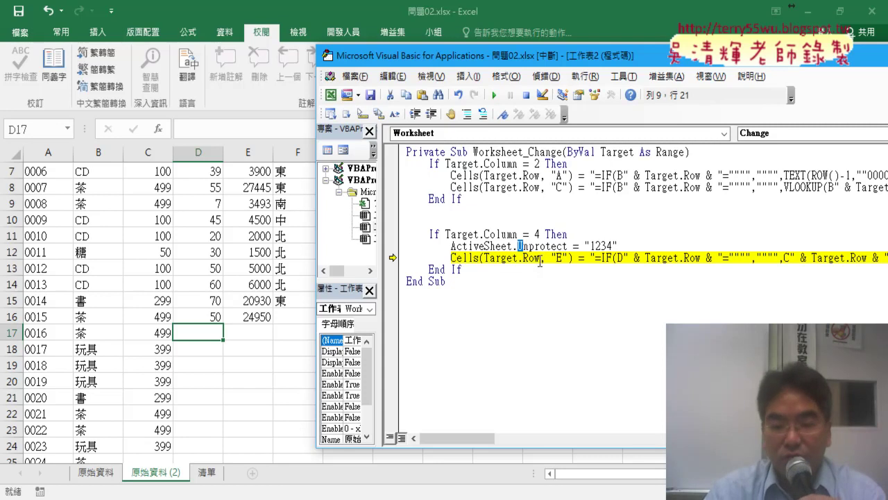
{"action": "left_click", "coordinate": [541, 259]}
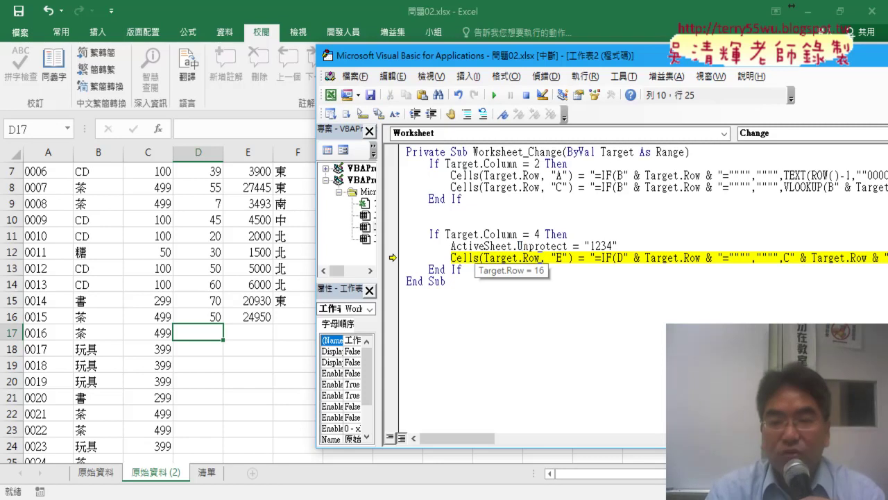
{"action": "key", "text": "End"}
{"action": "key", "text": "Return"}
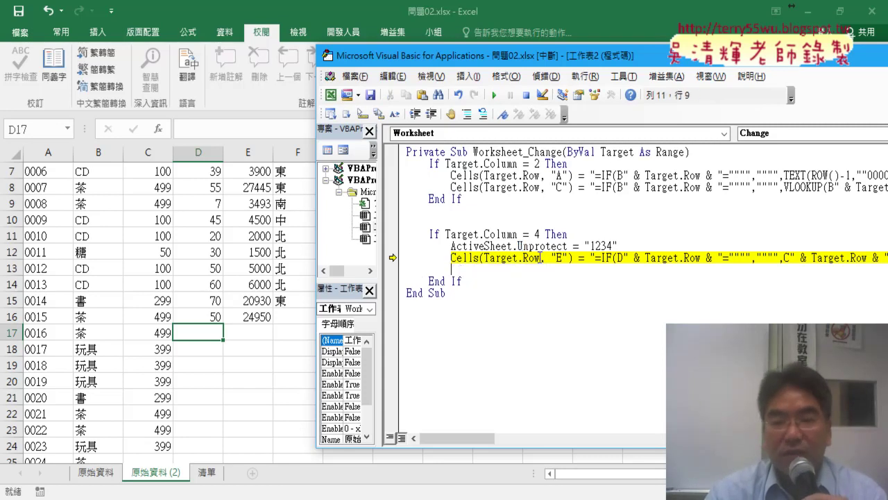
{"action": "left_click_drag", "start_coordinate": [619, 245], "coordinate": [450, 246]}
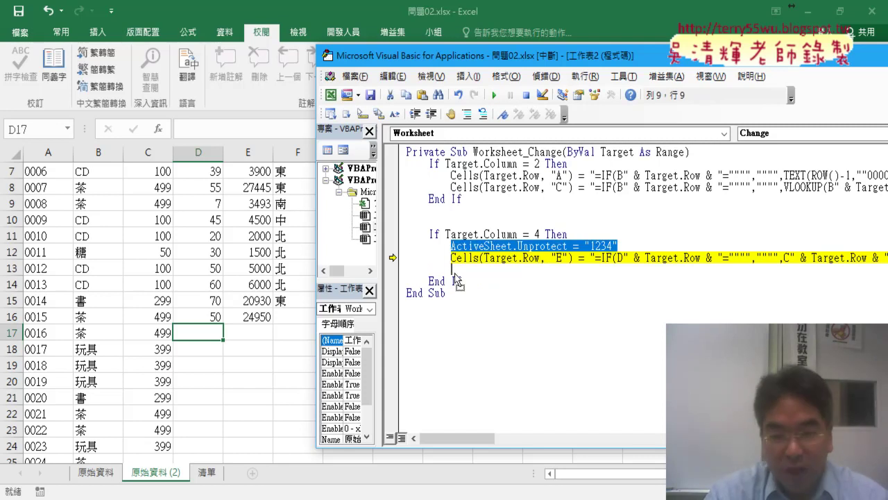
{"action": "left_click_drag", "start_coordinate": [456, 279], "coordinate": [455, 277]}
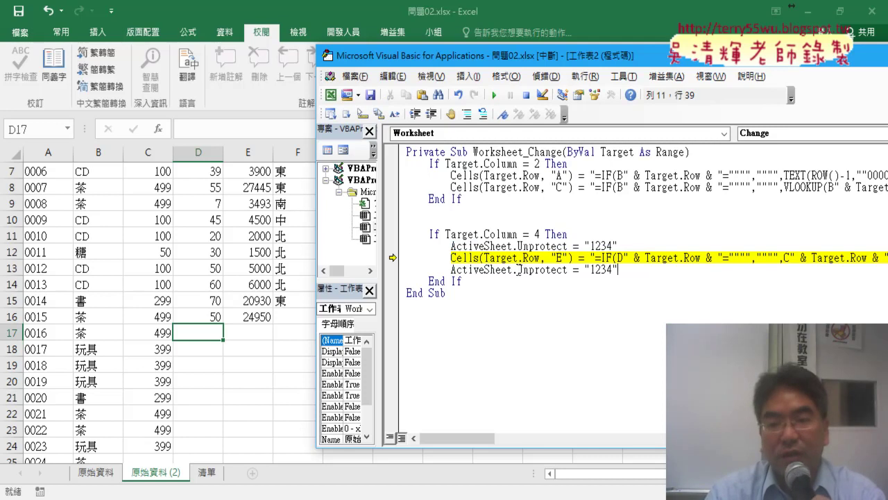
{"action": "left_click_drag", "start_coordinate": [518, 270], "coordinate": [525, 271]}
{"action": "key", "text": "Delete"}
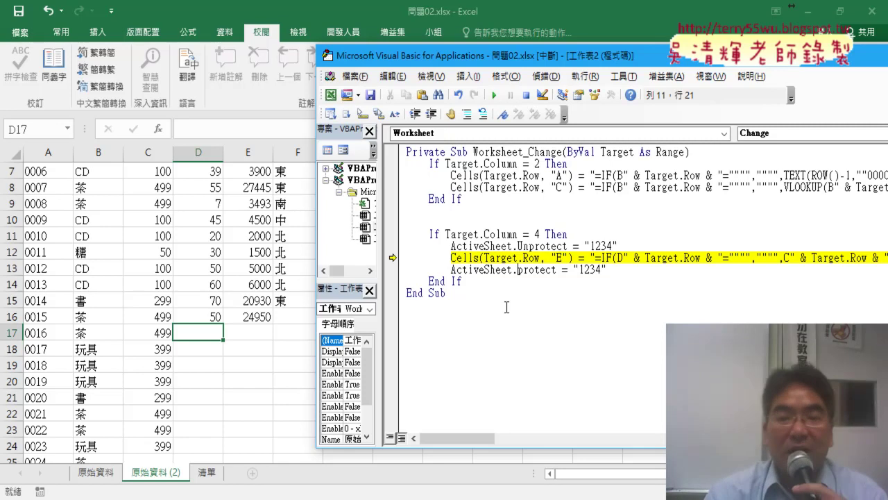
{"action": "left_click", "coordinate": [576, 319]}
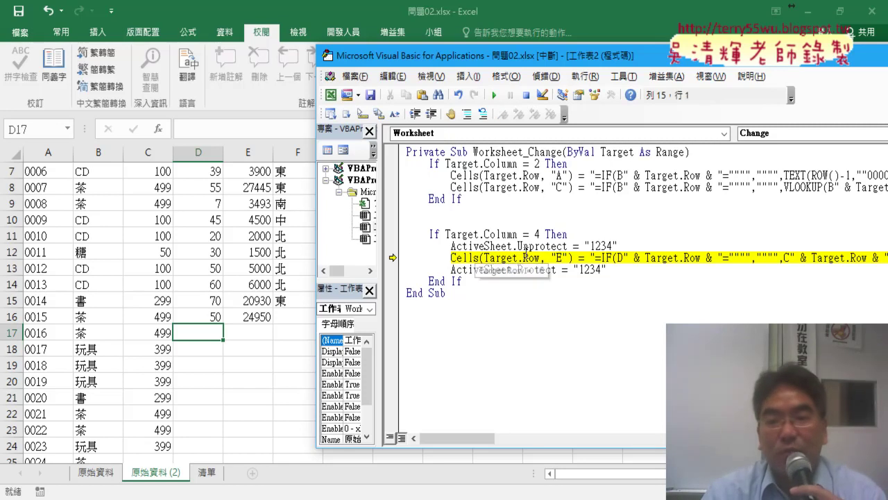
{"action": "mouse_move", "coordinate": [519, 267]}
{"action": "left_mouse_down"}
{"action": "mouse_move", "coordinate": [551, 276]}
{"action": "mouse_move", "coordinate": [610, 270]}
{"action": "left_mouse_up"}
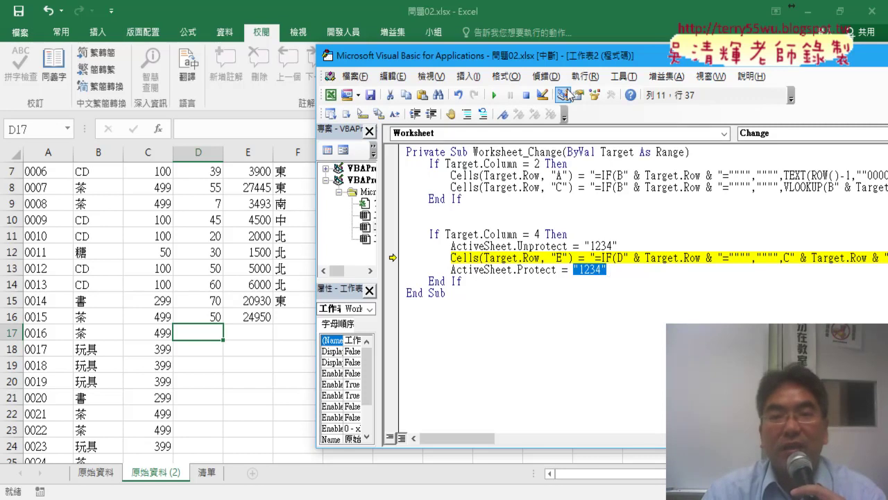
{"action": "mouse_move", "coordinate": [542, 56]}
{"action": "left_mouse_down"}
{"action": "mouse_move", "coordinate": [489, 152]}
{"action": "mouse_move", "coordinate": [444, 160]}
{"action": "left_mouse_up"}
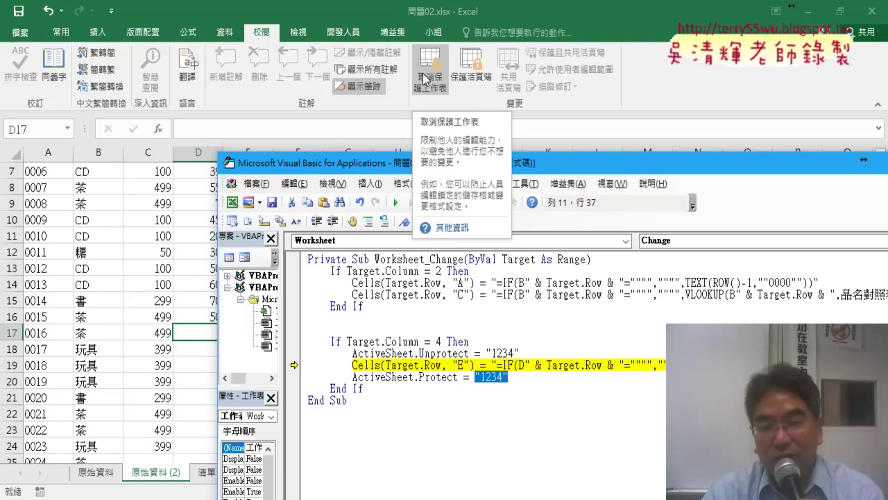
{"action": "left_click", "coordinate": [524, 353]}
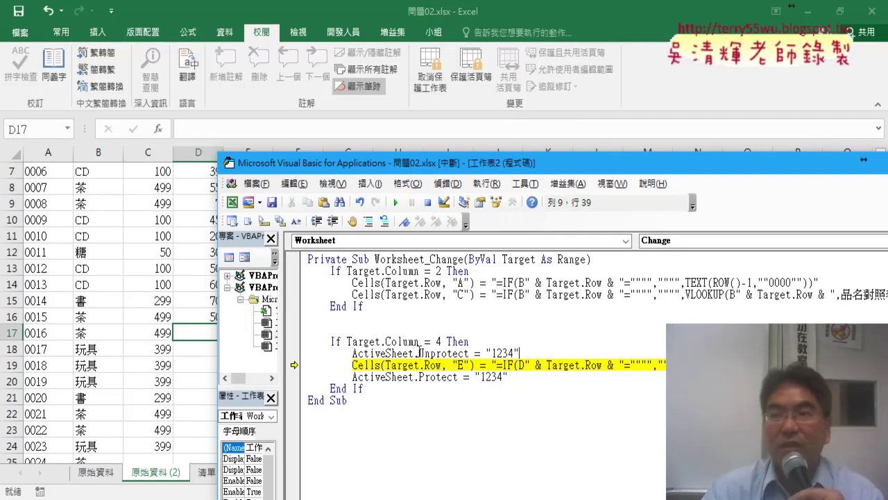
{"action": "left_click_drag", "start_coordinate": [419, 354], "coordinate": [431, 354]}
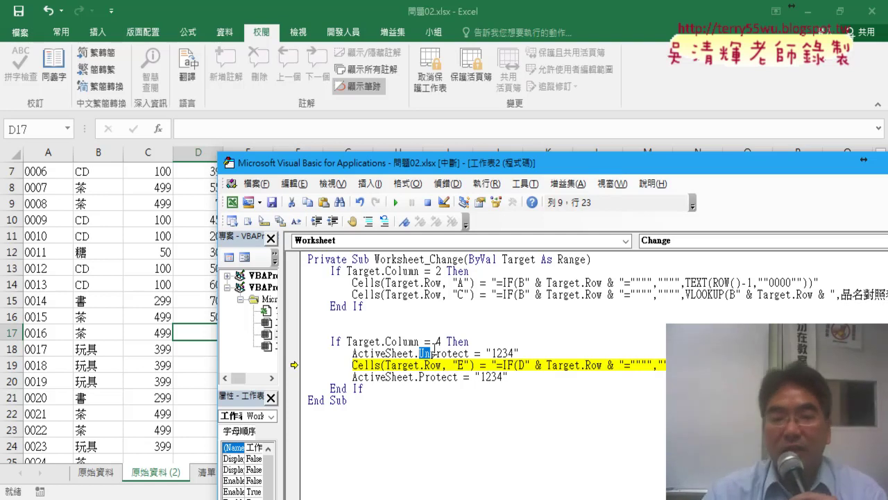
{"action": "left_click", "coordinate": [470, 377]}
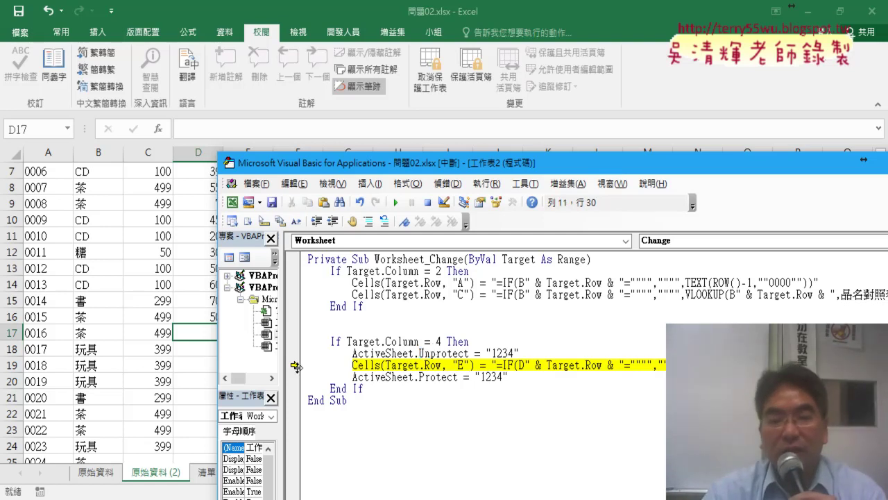
{"action": "left_click_drag", "start_coordinate": [295, 366], "coordinate": [294, 362]}
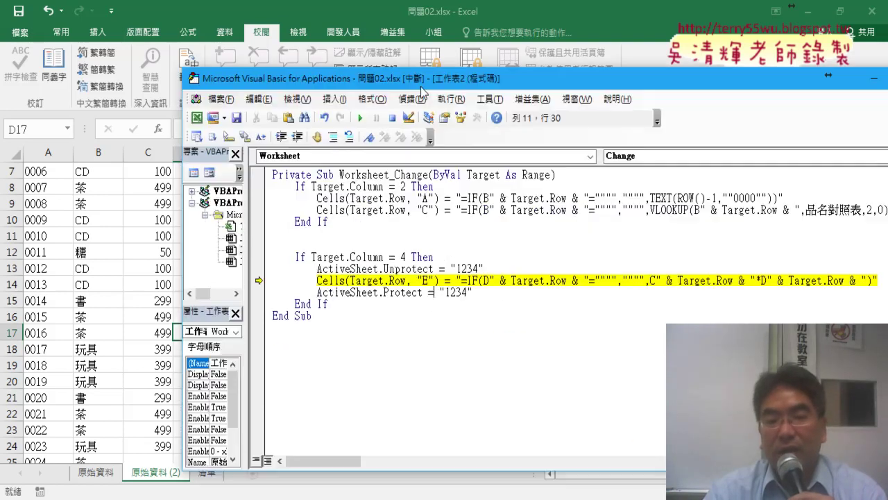
{"action": "left_click_drag", "start_coordinate": [396, 162], "coordinate": [353, 69]}
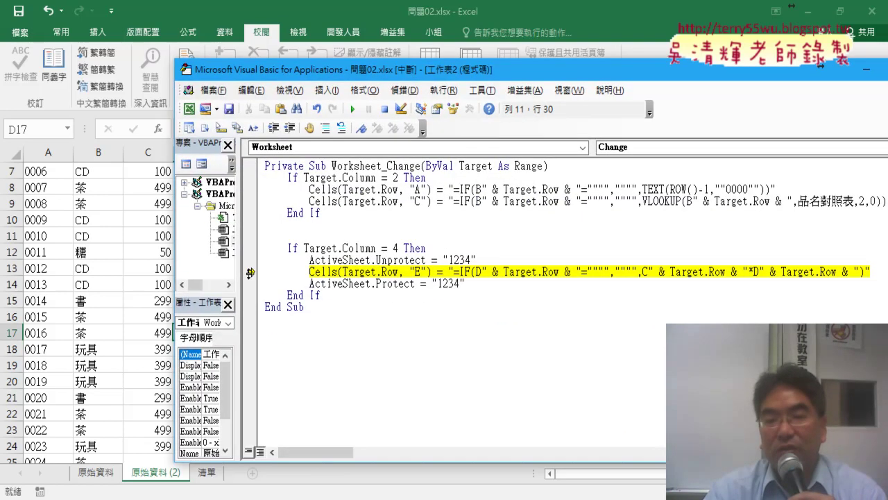
Resume the macro from the Unprotect line with F5, then review the reference code in Google Docs.
{"action": "left_click_drag", "start_coordinate": [251, 270], "coordinate": [251, 260]}
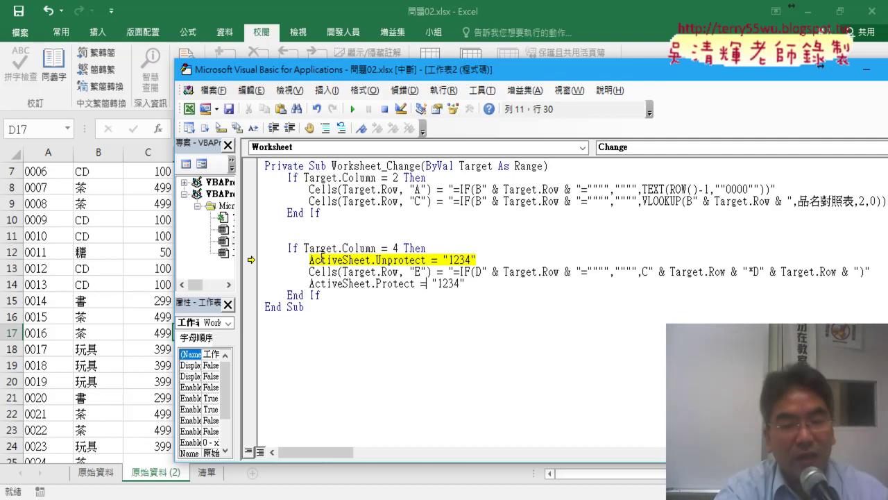
{"action": "key", "text": "F5"}
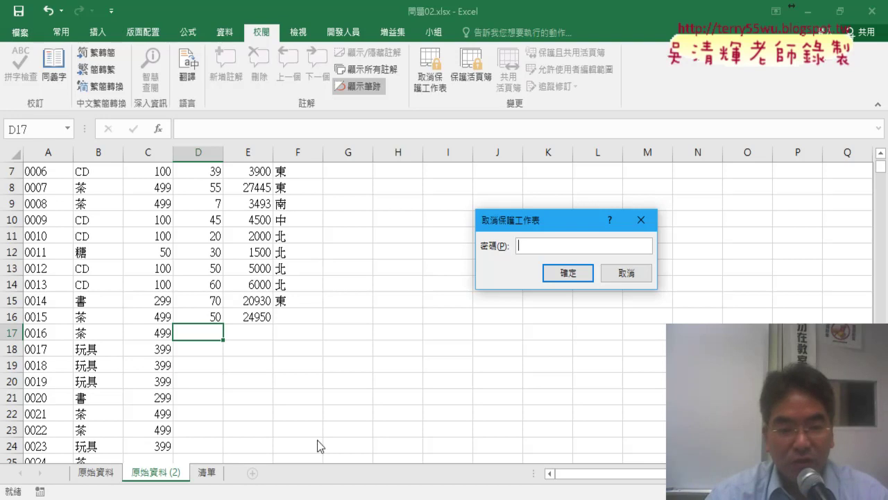
{"action": "left_click", "coordinate": [231, 474]}
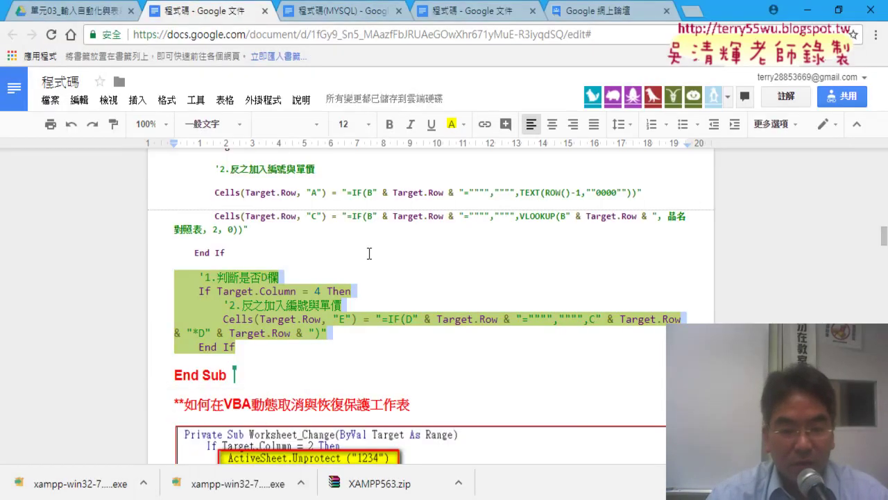
{"action": "scroll", "coordinate": [369, 254], "scroll_direction": "down", "scroll_amount": 1}
{"action": "scroll", "coordinate": [364, 248], "scroll_direction": "down", "scroll_amount": 1}
{"action": "scroll", "coordinate": [358, 242], "scroll_direction": "down", "scroll_amount": 1}
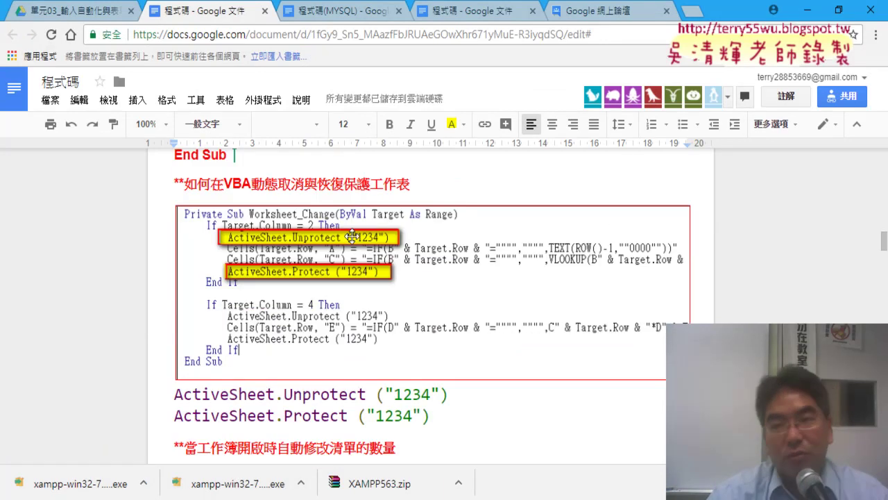
{"action": "left_click", "coordinate": [809, 11]}
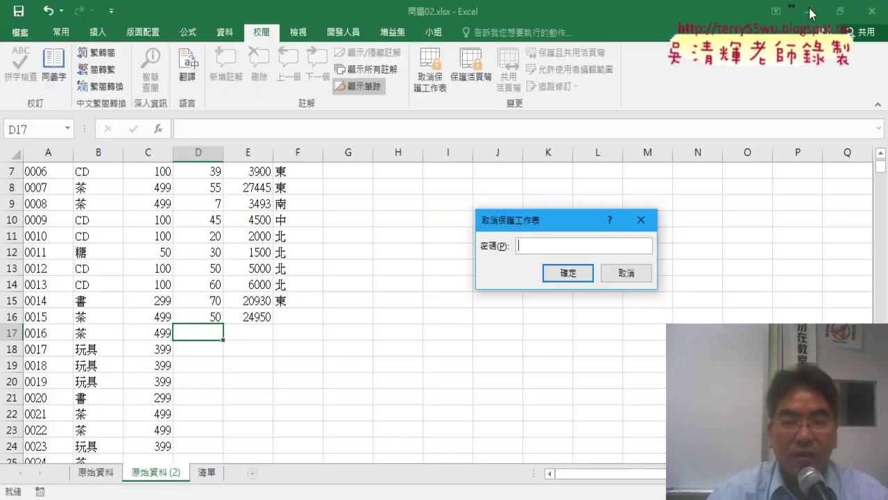
{"action": "left_click", "coordinate": [630, 276]}
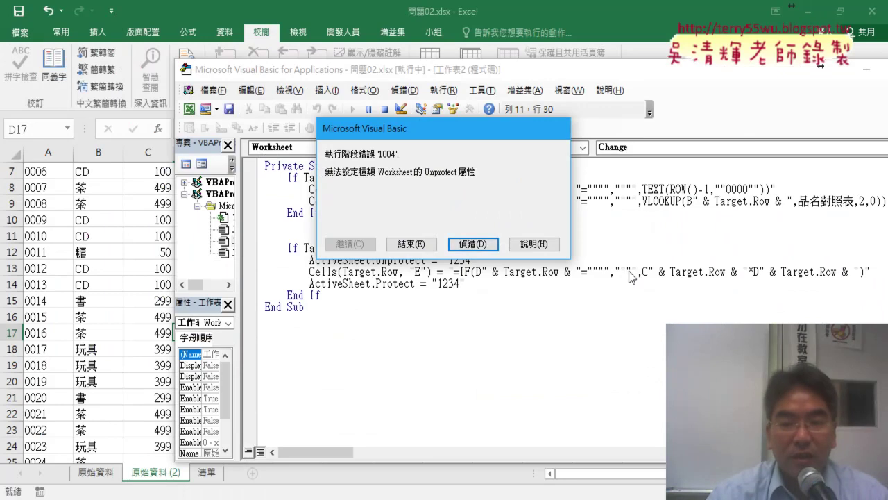
{"action": "left_click", "coordinate": [486, 249]}
{"action": "double_click", "coordinate": [433, 259]}
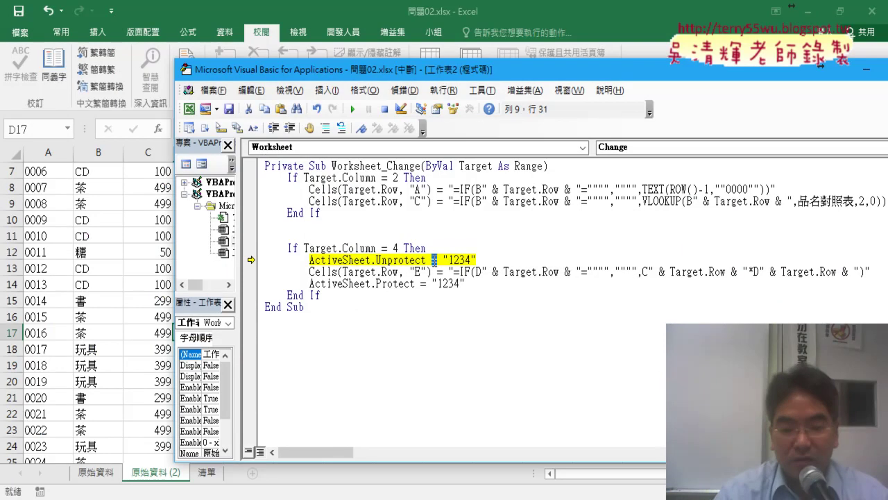
{"action": "type", "text": "("}
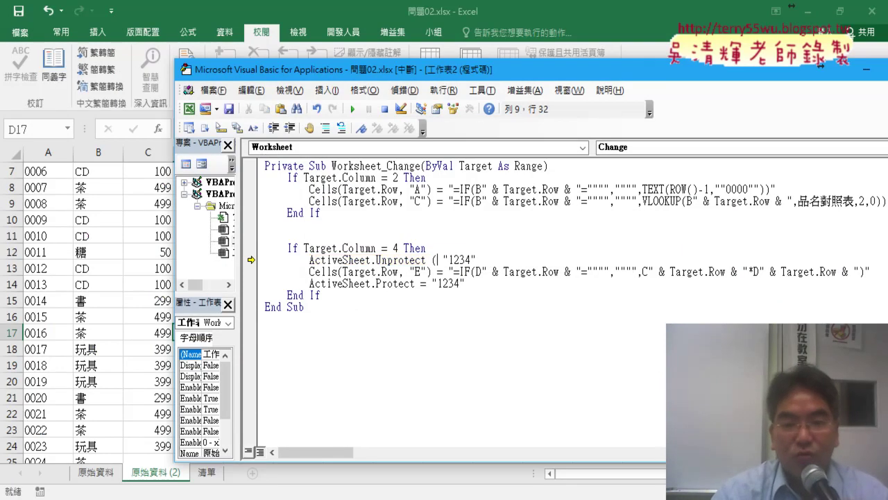
{"action": "key", "text": "Delete"}
{"action": "left_click", "coordinate": [471, 259]}
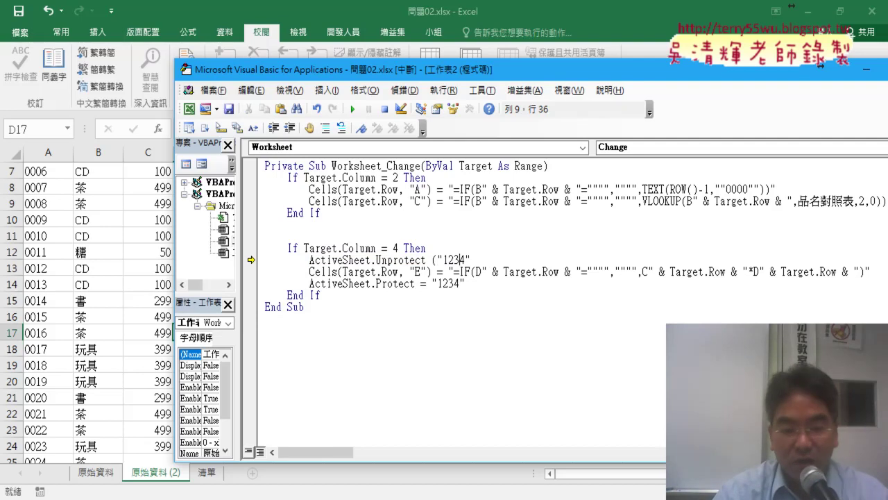
{"action": "type", "text": ")"}
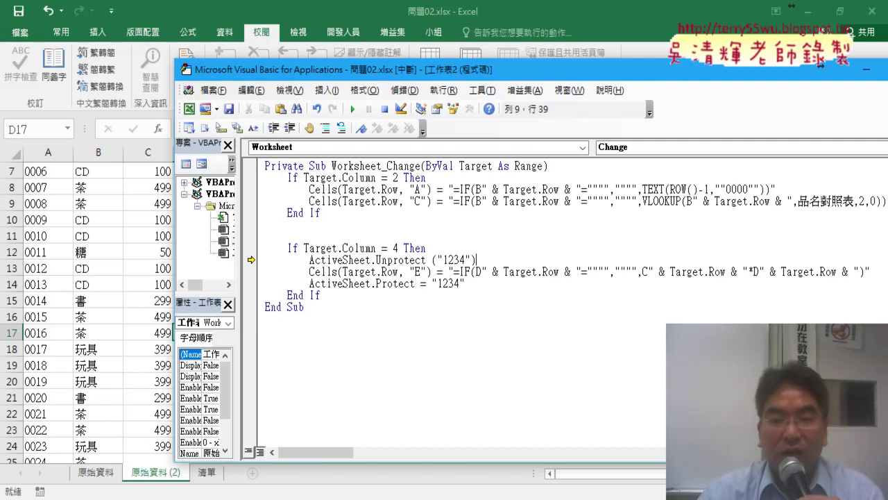
{"action": "left_click", "coordinate": [638, 334]}
{"action": "left_click_drag", "start_coordinate": [420, 284], "coordinate": [437, 283]}
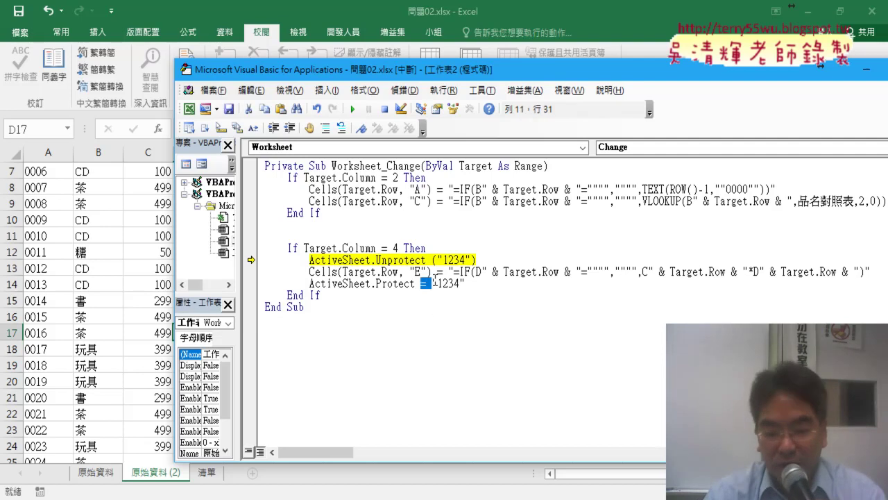
{"action": "type", "text": "("}
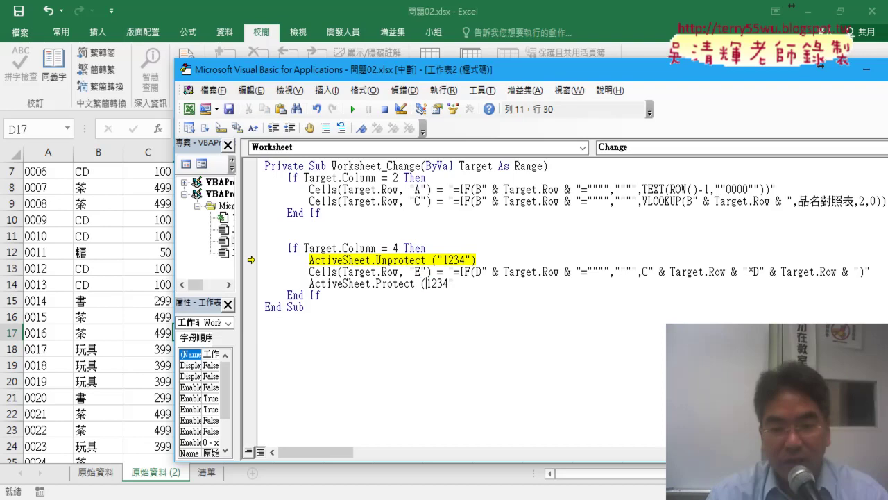
{"action": "left_click", "coordinate": [429, 284]}
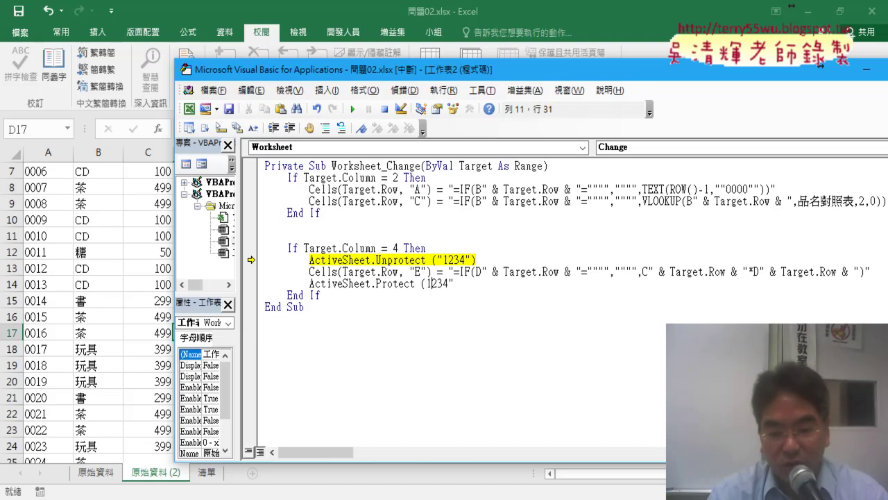
{"action": "type", "text": "\""}
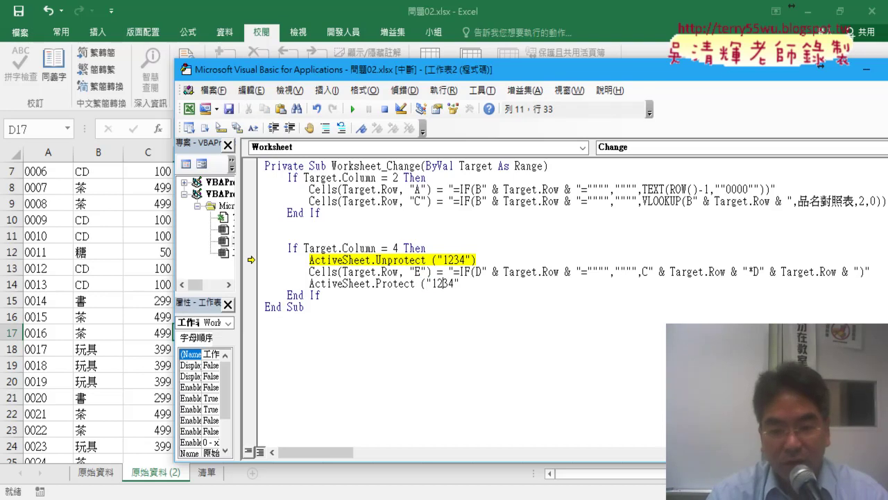
{"action": "left_click", "coordinate": [436, 275]}
{"action": "key", "text": "Return"}
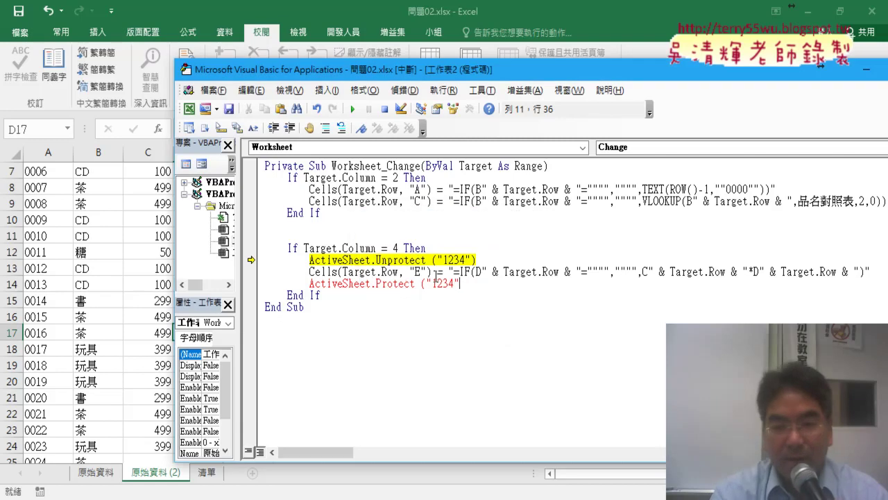
{"action": "type", "text": ")"}
{"action": "left_click", "coordinate": [496, 364]}
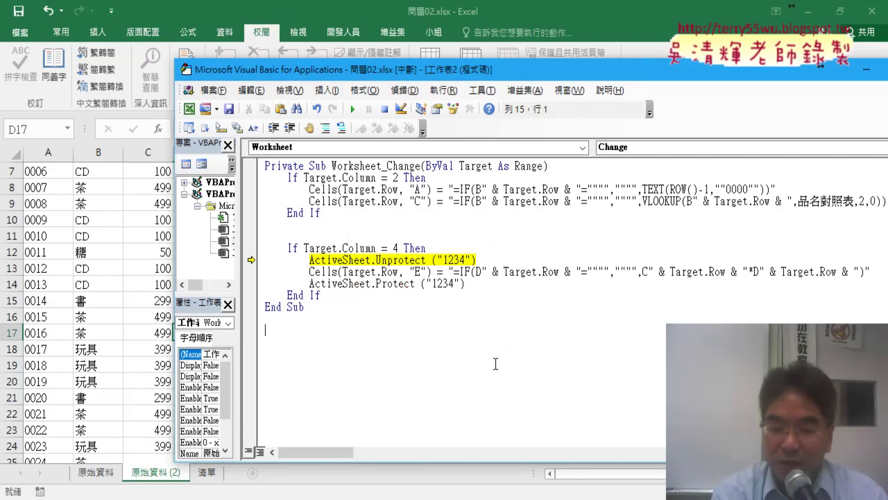
Step to the column E formula line and shift the editor aside to reveal columns D–F.
{"action": "key", "text": "F8"}
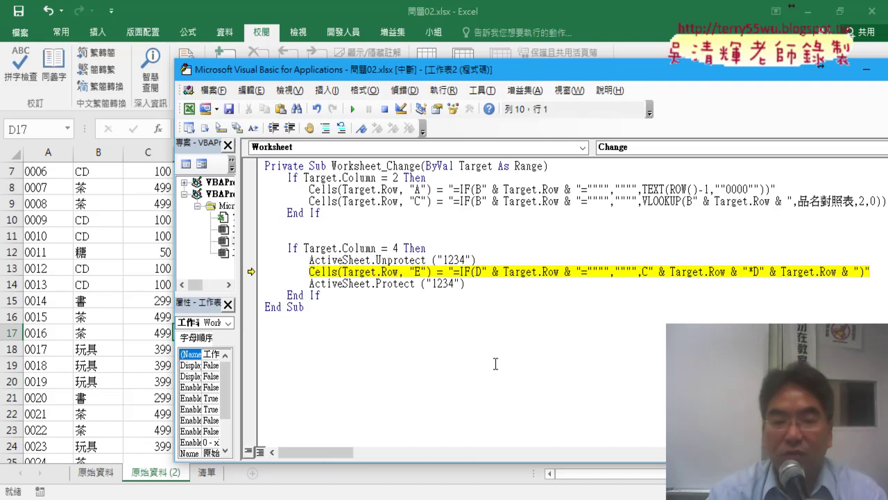
{"action": "key", "text": "Up"}
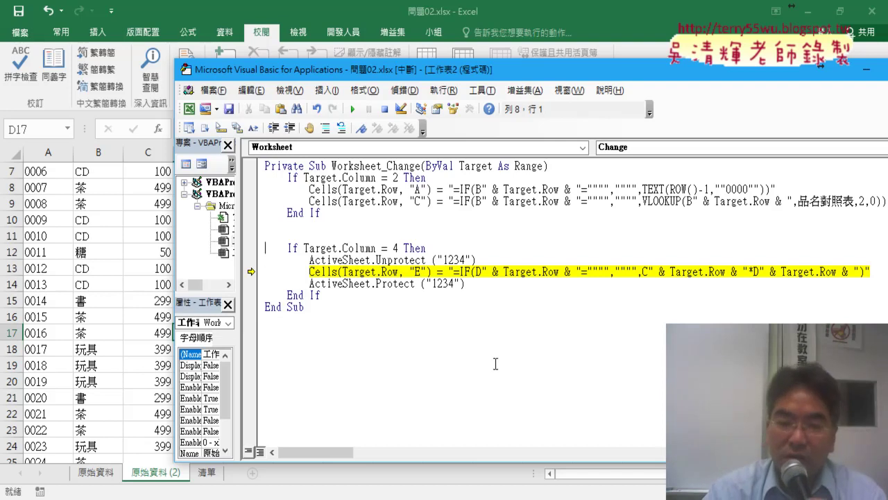
{"action": "key", "text": "Down"}
{"action": "key", "text": "Down"}
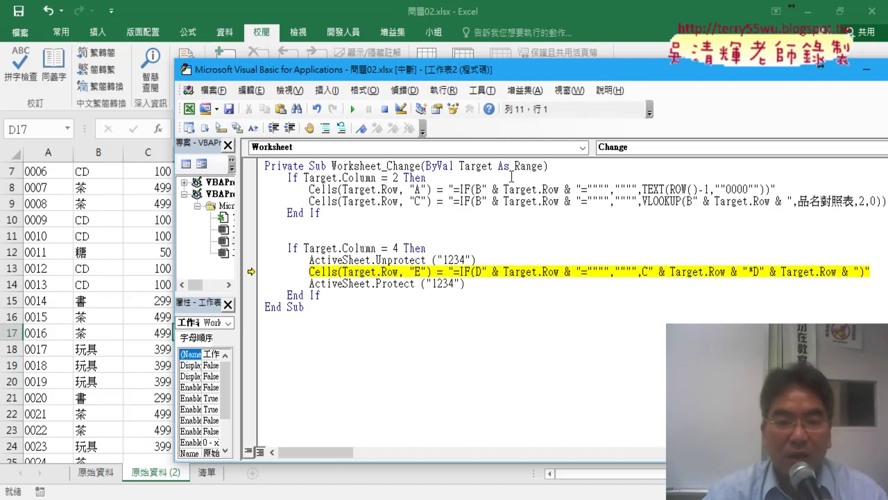
{"action": "left_click_drag", "start_coordinate": [416, 68], "coordinate": [584, 70]}
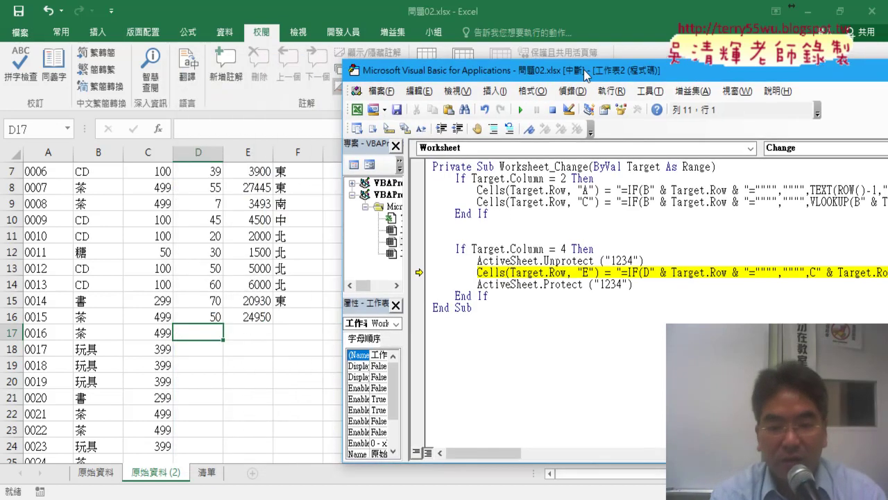
Step through the formula and Protect lines to End If, checking E13's formula in Excel.
{"action": "key", "text": "F8"}
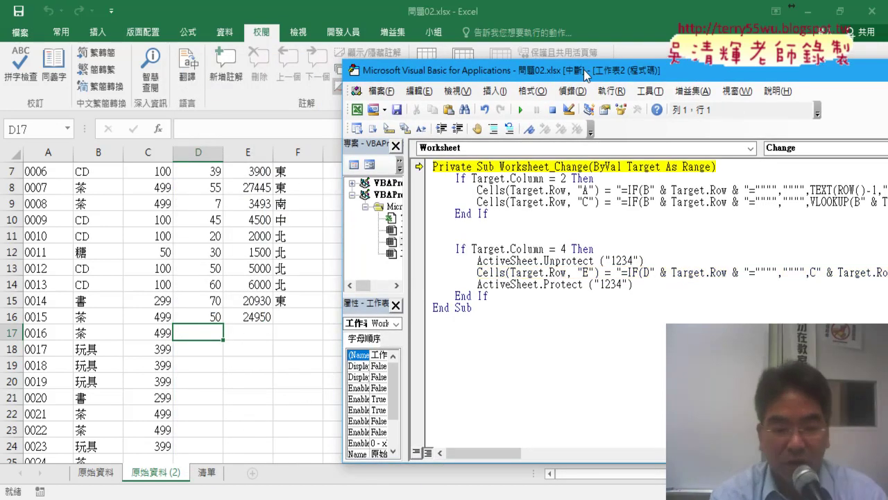
{"action": "key", "text": "F8"}
{"action": "key", "text": "F8"}
{"action": "key", "text": "F8"}
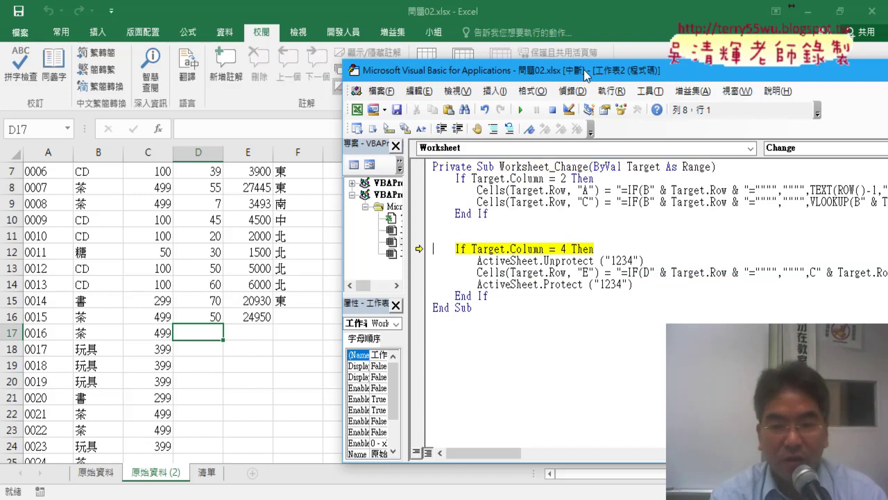
{"action": "key", "text": "F8"}
{"action": "key", "text": "F8"}
{"action": "key", "text": "F8"}
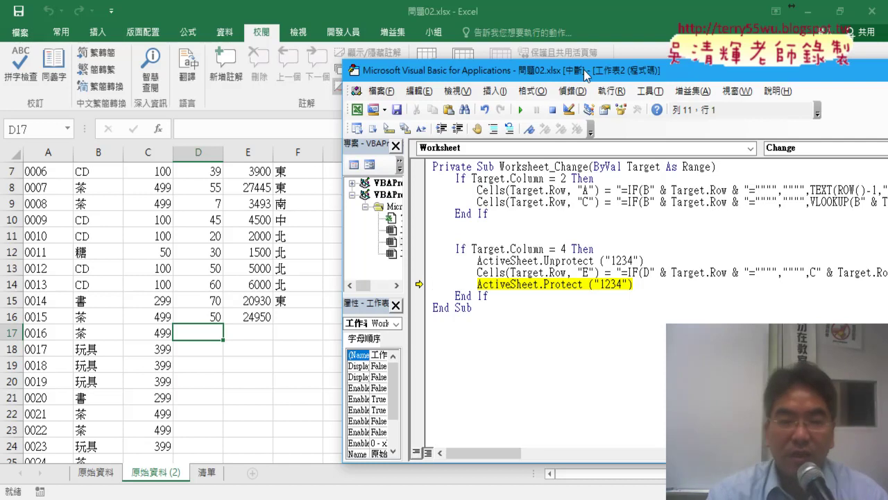
{"action": "left_click", "coordinate": [256, 268]}
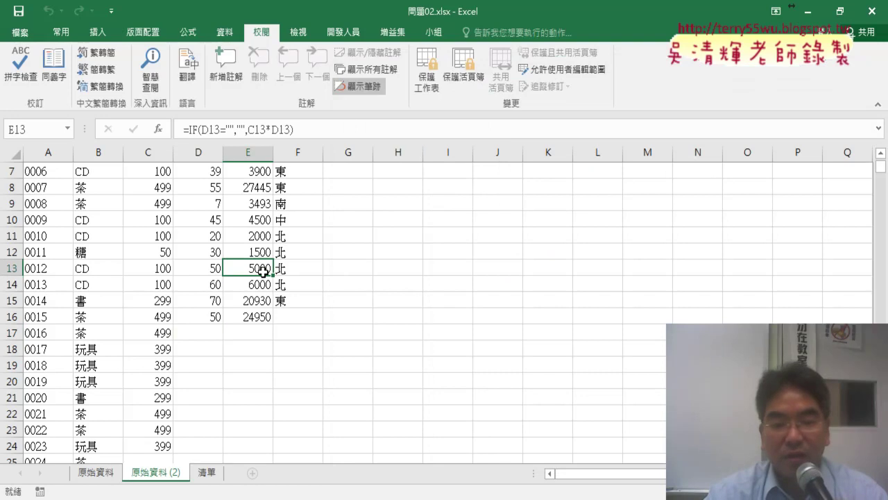
{"action": "left_click", "coordinate": [506, 444]}
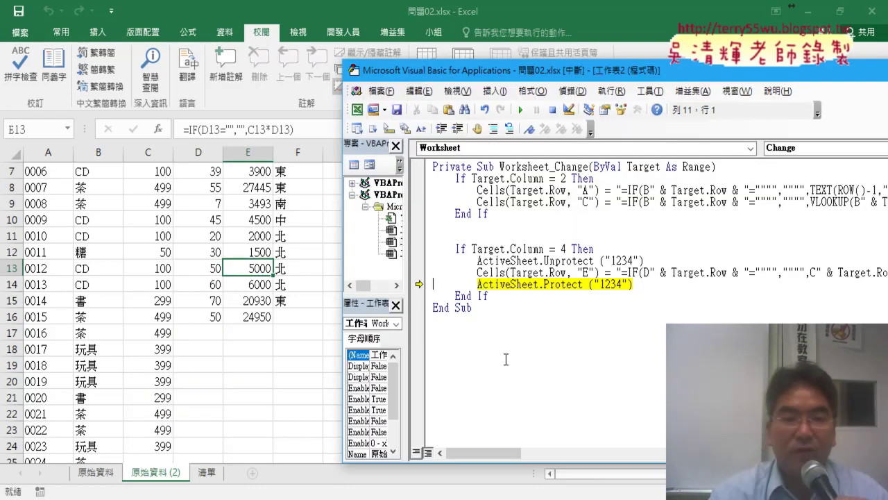
{"action": "key", "text": "F8"}
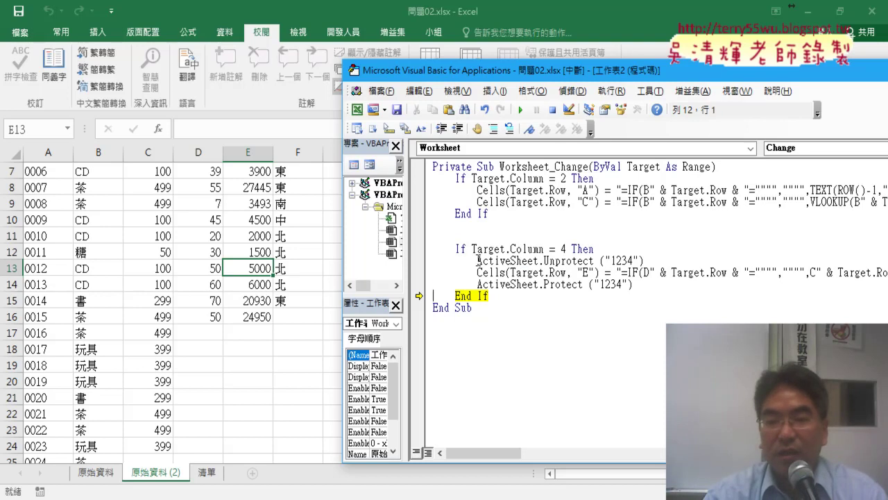
{"action": "mouse_move", "coordinate": [477, 261]}
{"action": "left_mouse_down"}
{"action": "mouse_move", "coordinate": [647, 261]}
{"action": "mouse_move", "coordinate": [481, 295]}
{"action": "left_mouse_up"}
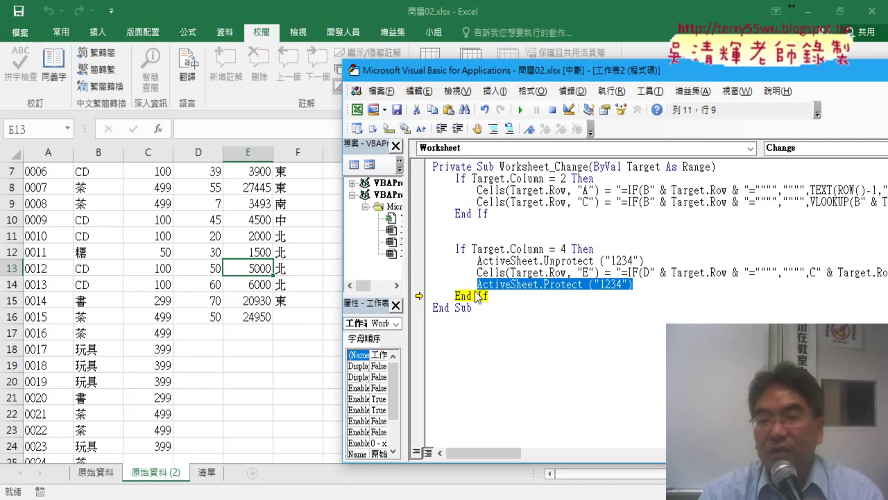
{"action": "left_click", "coordinate": [565, 261]}
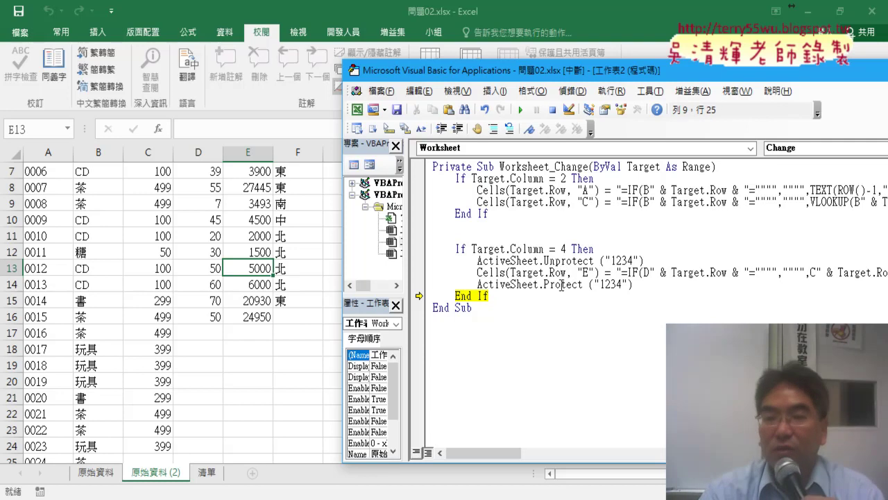
{"action": "left_click", "coordinate": [594, 178]}
{"action": "key", "text": "Return"}
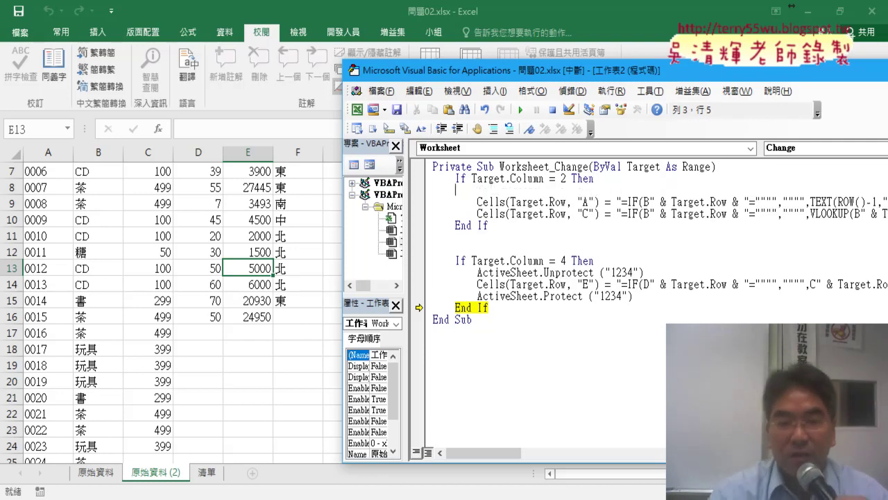
{"action": "key", "text": "Tab"}
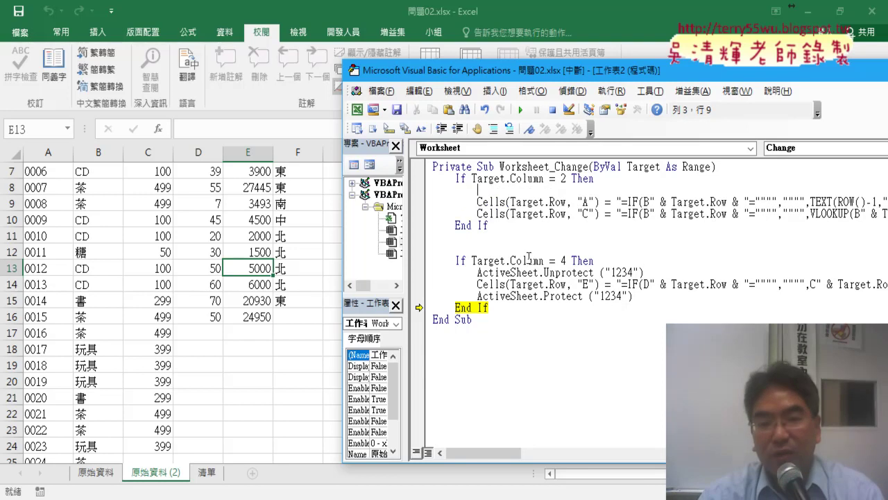
{"action": "mouse_move", "coordinate": [645, 272]}
{"action": "left_mouse_down"}
{"action": "mouse_move", "coordinate": [479, 273]}
{"action": "mouse_move", "coordinate": [482, 200]}
{"action": "left_mouse_up"}
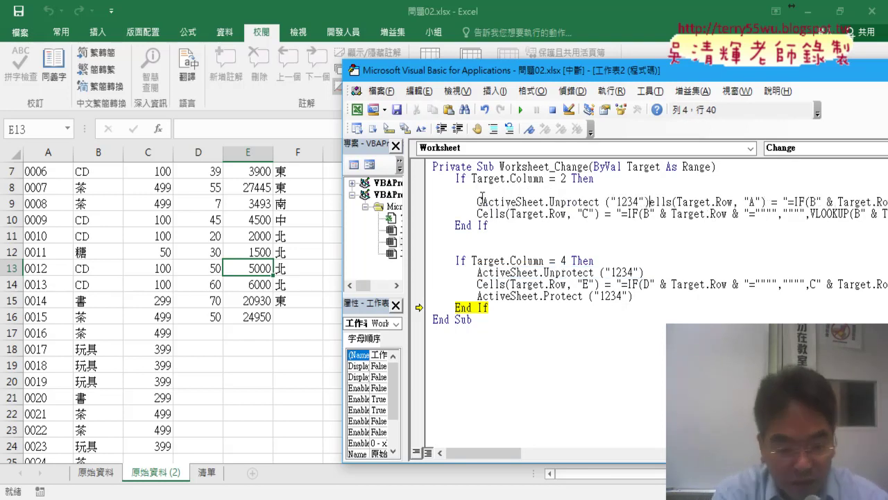
{"action": "key", "text": "ctrl+z"}
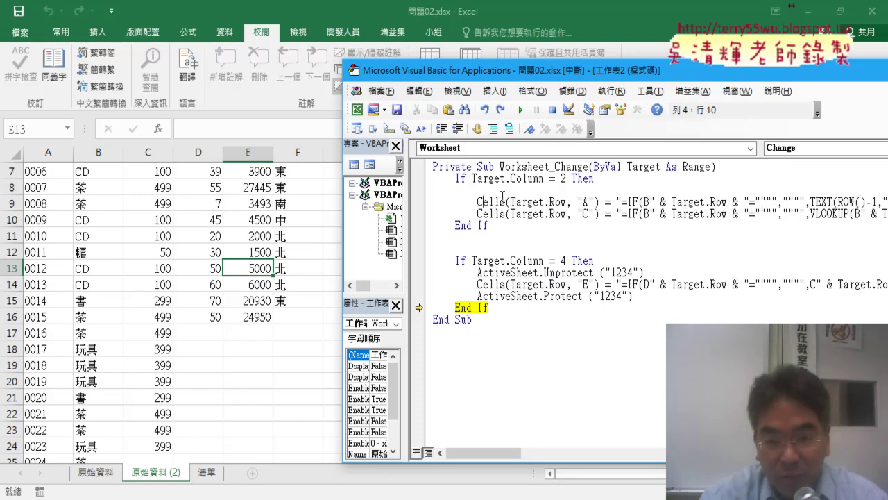
{"action": "left_click_drag", "start_coordinate": [478, 273], "coordinate": [645, 273]}
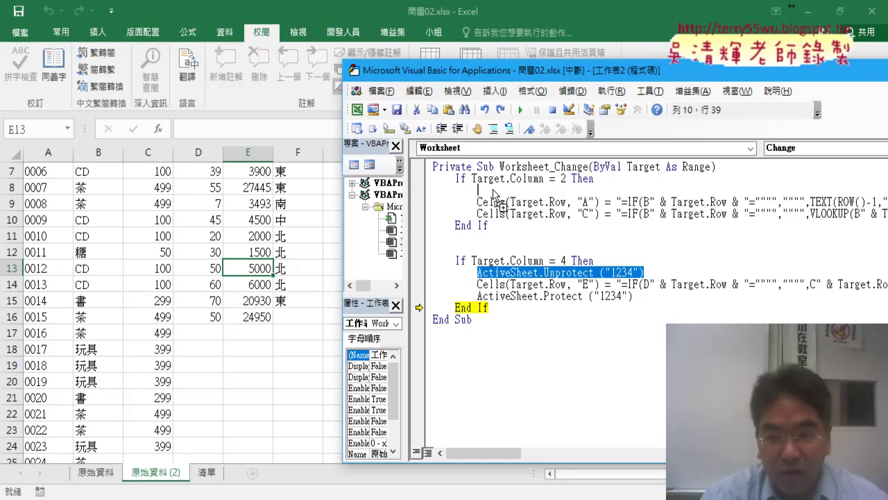
{"action": "left_click_drag", "start_coordinate": [492, 189], "coordinate": [493, 190]}
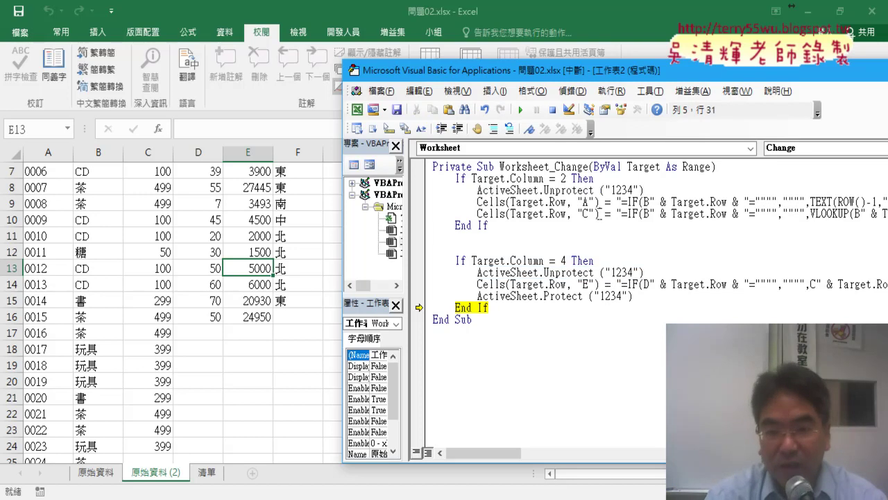
{"action": "key", "text": "End"}
{"action": "key", "text": "Return"}
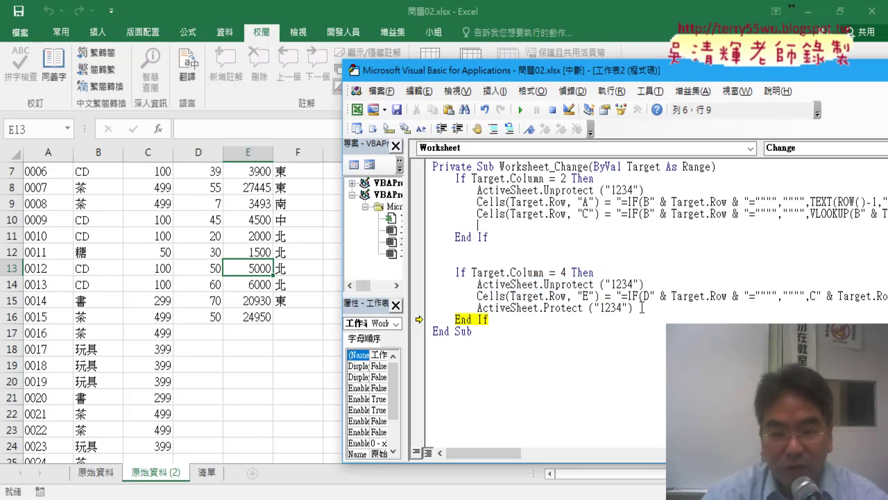
{"action": "left_click_drag", "start_coordinate": [642, 307], "coordinate": [478, 307]}
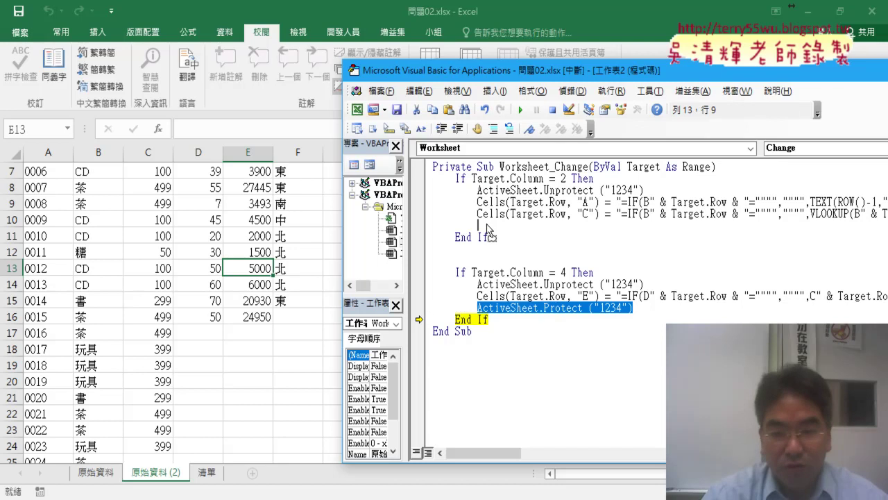
{"action": "left_click_drag", "start_coordinate": [487, 230], "coordinate": [488, 224]}
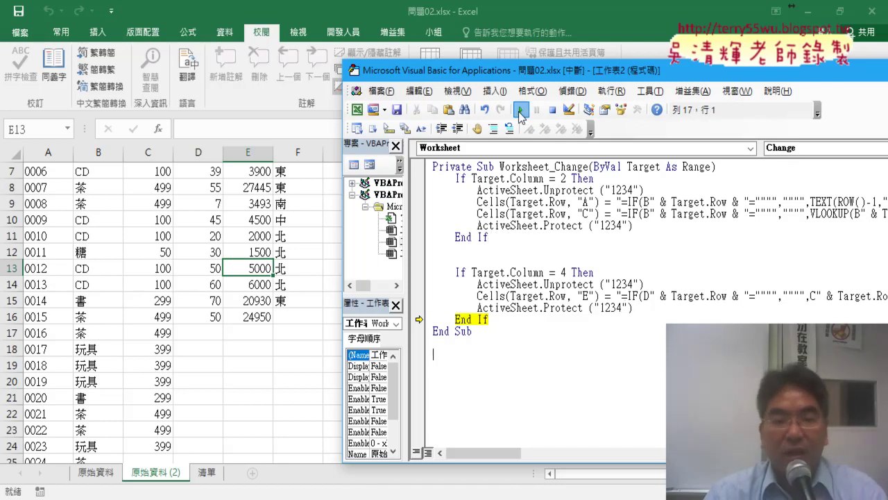
Continue the macro and set F16's region to 中 from its dropdown.
{"action": "left_click", "coordinate": [520, 109]}
{"action": "left_click", "coordinate": [248, 333]}
{"action": "scroll", "coordinate": [243, 312], "scroll_direction": "down", "scroll_amount": 1}
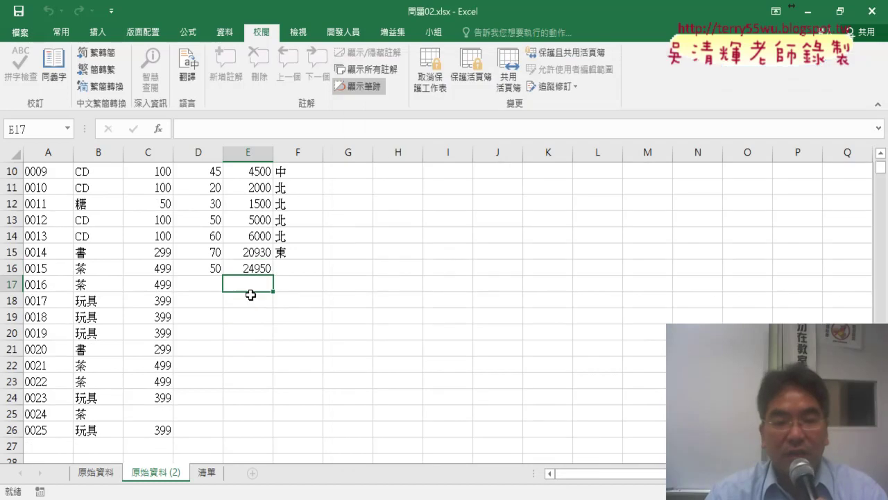
{"action": "left_click", "coordinate": [306, 268]}
{"action": "left_click", "coordinate": [329, 268]}
{"action": "left_click", "coordinate": [303, 304]}
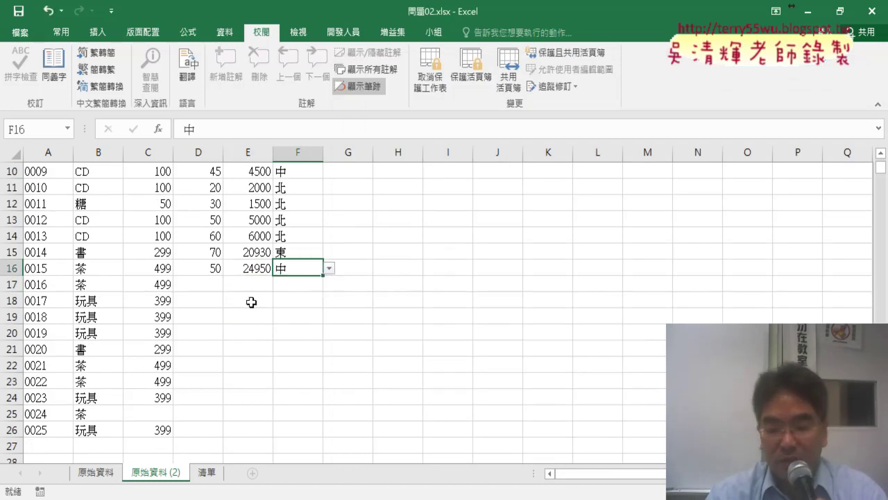
Enter quantities 50 in D17 and 52 in D18.
{"action": "left_click", "coordinate": [211, 287]}
{"action": "type", "text": "50"}
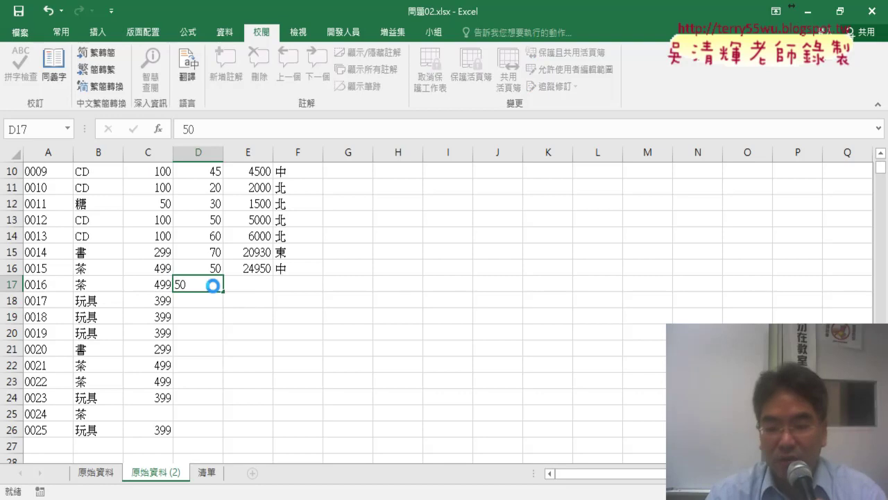
{"action": "key", "text": "Return"}
{"action": "type", "text": "52"}
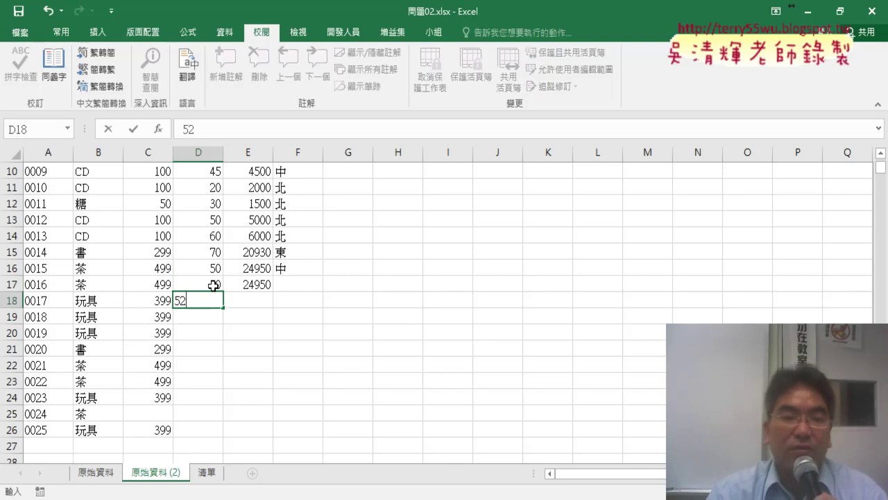
{"action": "key", "text": "Return"}
Set the regions of F17 to 北 and F18 to 中.
{"action": "left_click", "coordinate": [297, 286]}
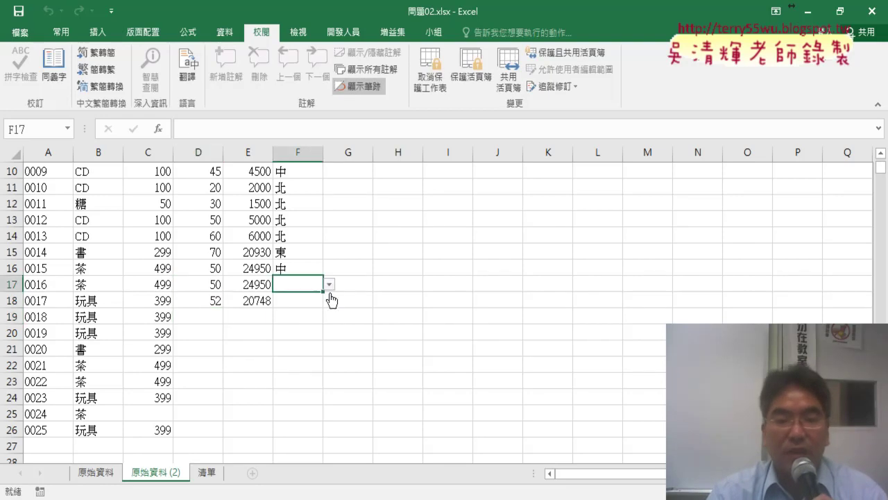
{"action": "left_click", "coordinate": [329, 285]}
{"action": "left_click", "coordinate": [307, 308]}
{"action": "left_click", "coordinate": [307, 305]}
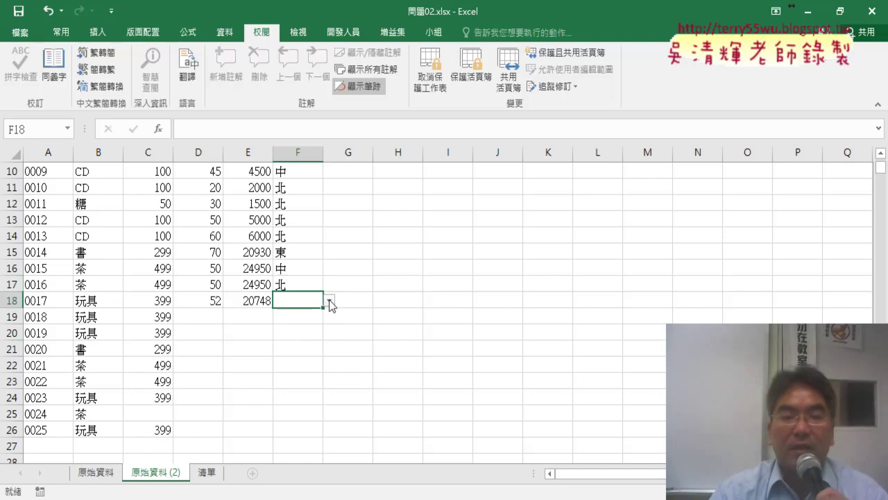
{"action": "left_click", "coordinate": [329, 300]}
{"action": "left_click", "coordinate": [317, 333]}
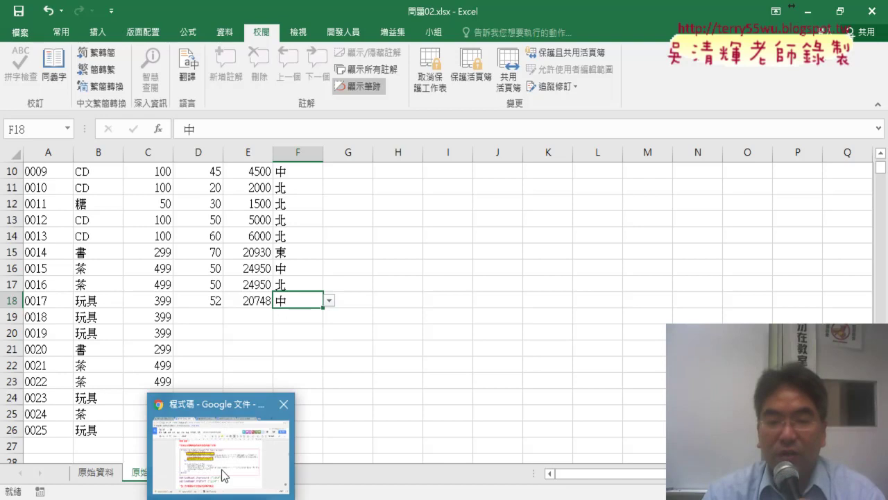
Bring up the 程式碼 Google Doc and scroll to the 自動流水號_表單畫面 section.
{"action": "left_click", "coordinate": [225, 475]}
{"action": "scroll", "coordinate": [352, 359], "scroll_direction": "down", "scroll_amount": 2}
{"action": "scroll", "coordinate": [430, 320], "scroll_direction": "down", "scroll_amount": 1}
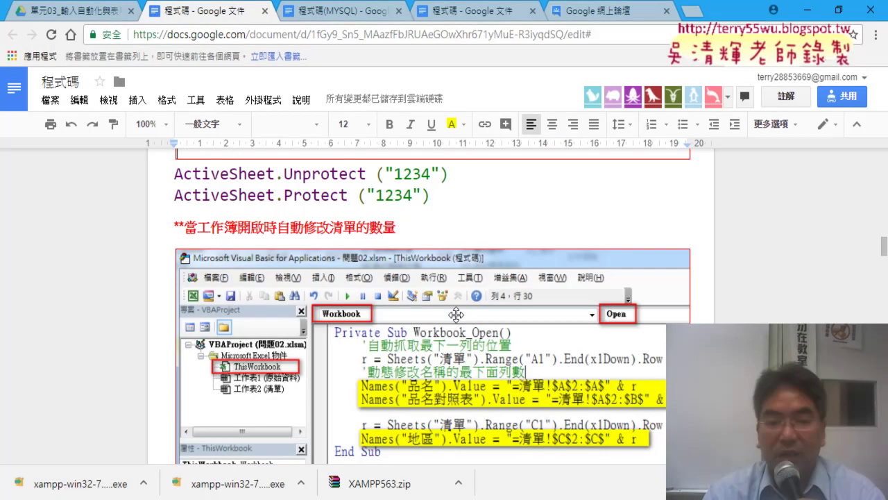
{"action": "scroll", "coordinate": [457, 314], "scroll_direction": "down", "scroll_amount": 1}
{"action": "scroll", "coordinate": [445, 221], "scroll_direction": "down", "scroll_amount": 3}
{"action": "scroll", "coordinate": [439, 264], "scroll_direction": "down", "scroll_amount": 3}
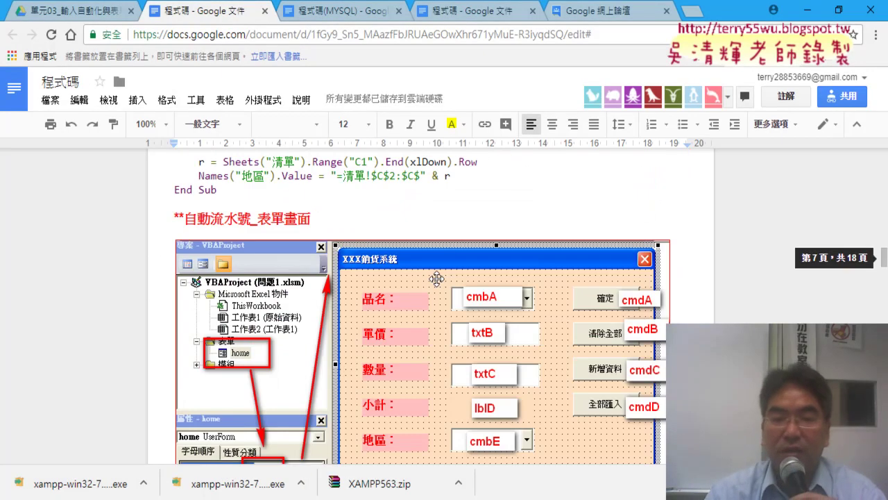